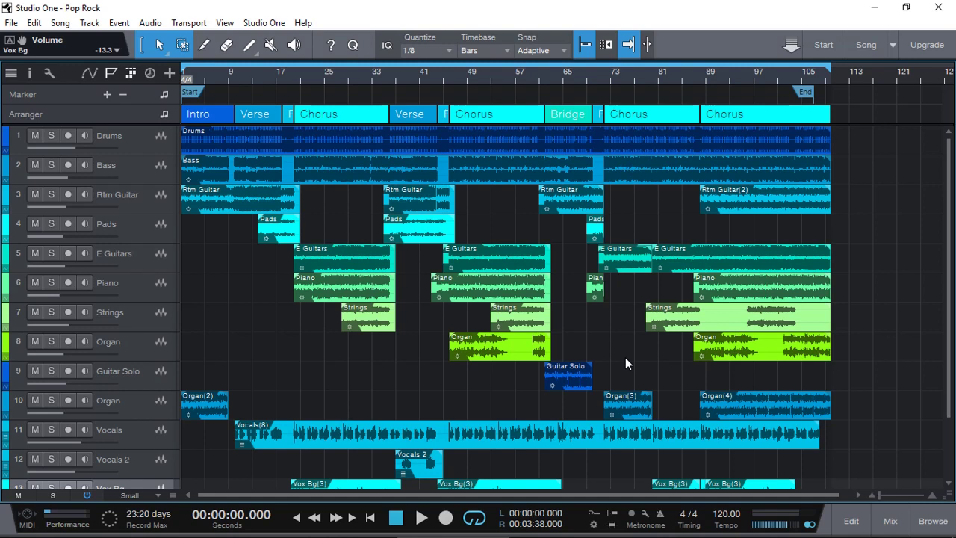
{"action": "left_click", "coordinate": [939, 523]}
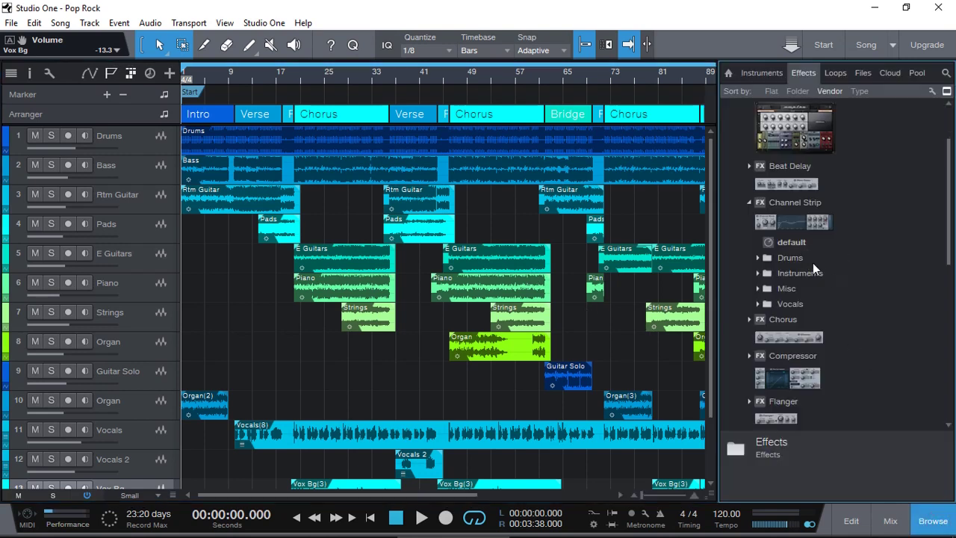
{"action": "scroll", "coordinate": [822, 284], "scroll_direction": "down", "scroll_amount": 3}
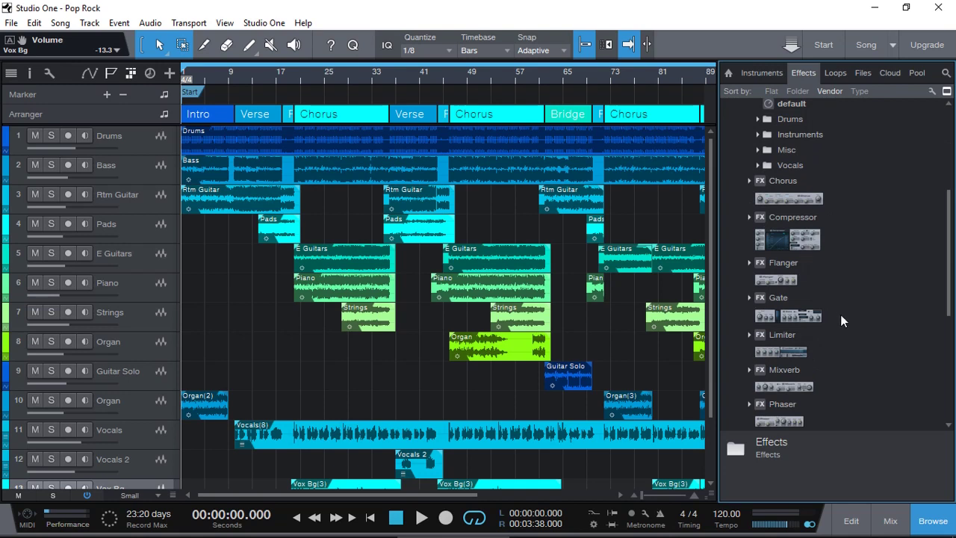
{"action": "scroll", "coordinate": [827, 345], "scroll_direction": "down", "scroll_amount": 3}
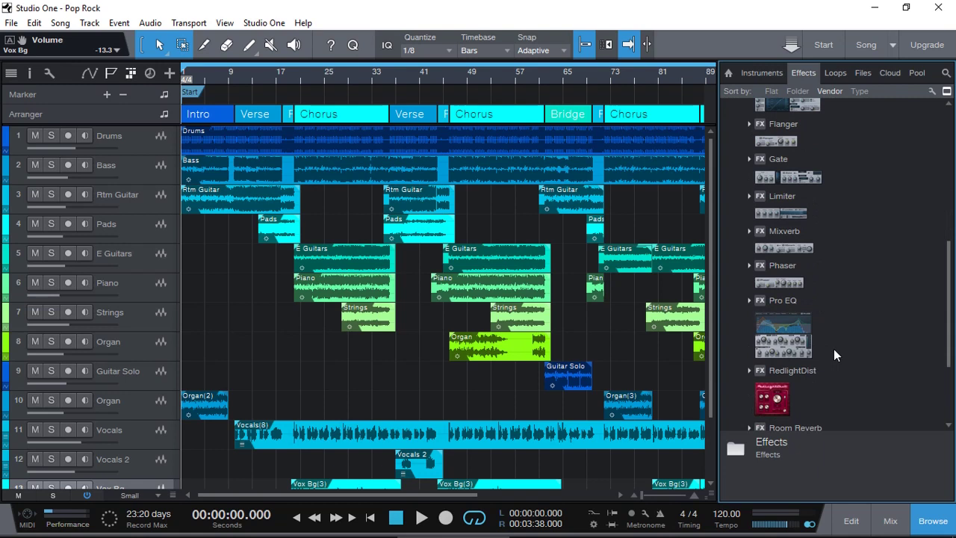
{"action": "left_click", "coordinate": [943, 521]}
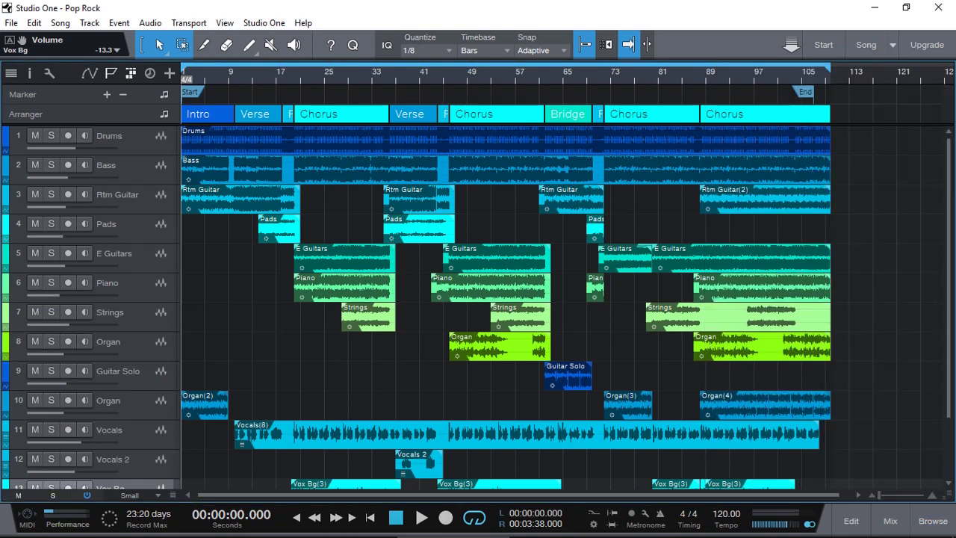
- Open the mixer console and scroll across to the Reverb and MIX BUS channels
{"action": "left_click", "coordinate": [890, 520]}
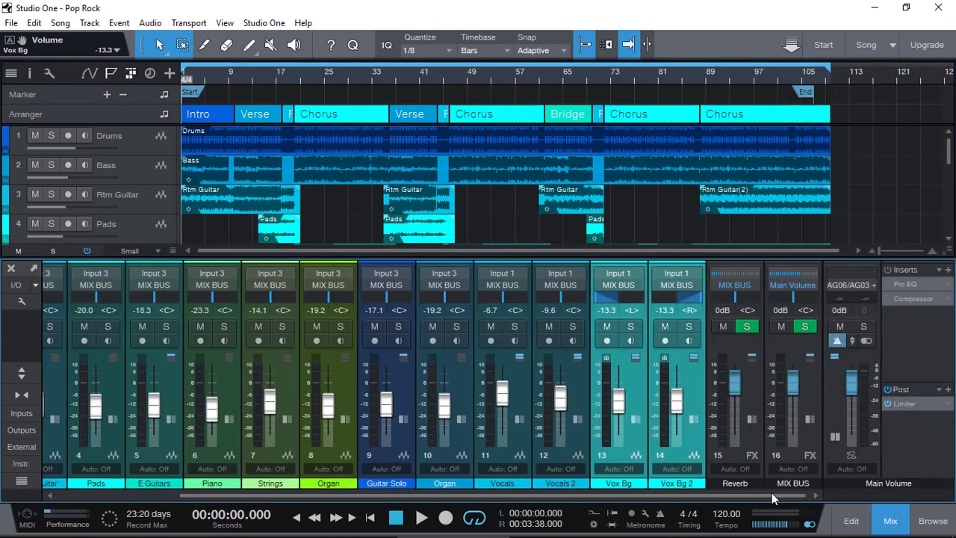
{"action": "left_click_drag", "start_coordinate": [771, 493], "coordinate": [113, 489]}
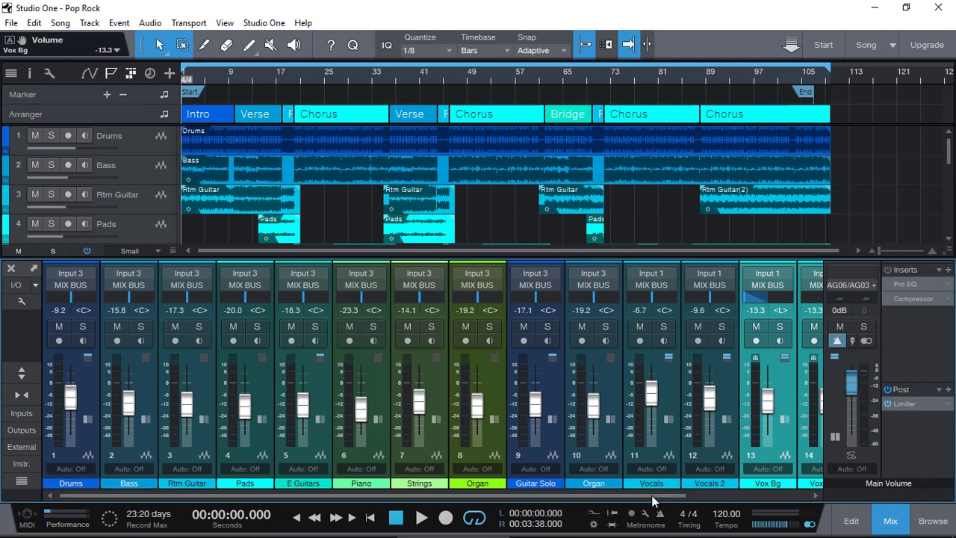
{"action": "left_click_drag", "start_coordinate": [655, 494], "coordinate": [781, 494]}
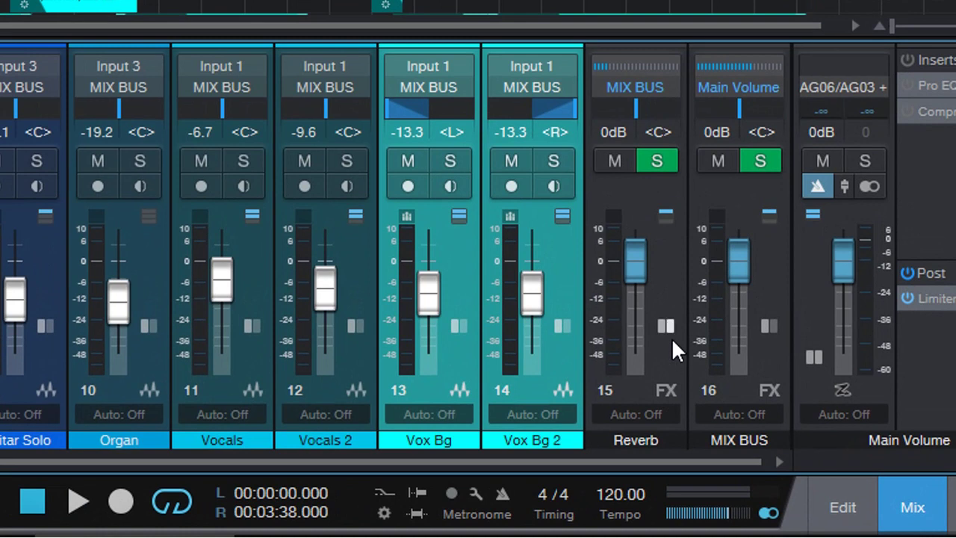
{"action": "left_click", "coordinate": [665, 327]}
{"action": "left_click", "coordinate": [644, 328]}
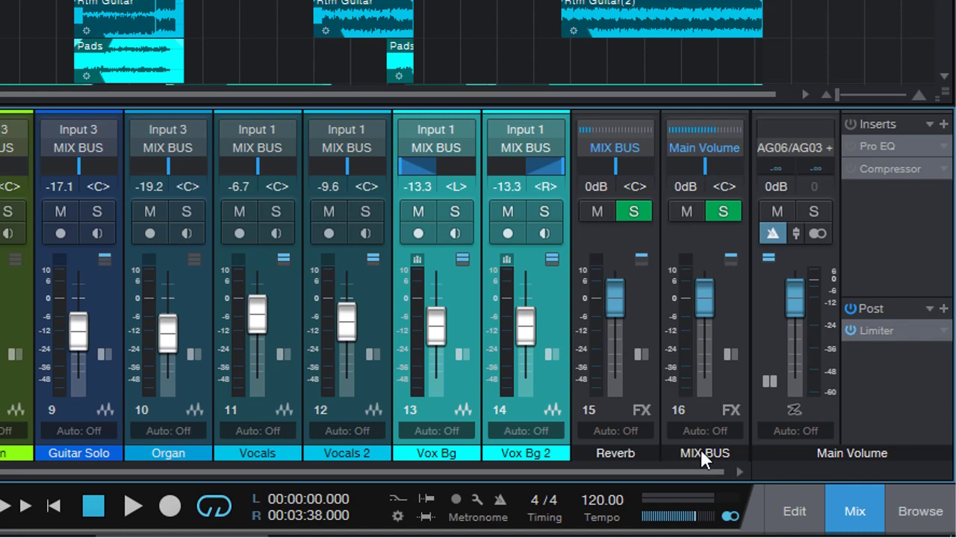
- Expand the MIX BUS inserts to show Pro EQ and Compressor, then select MIX BUS and Main Volume
{"action": "left_click", "coordinate": [731, 356]}
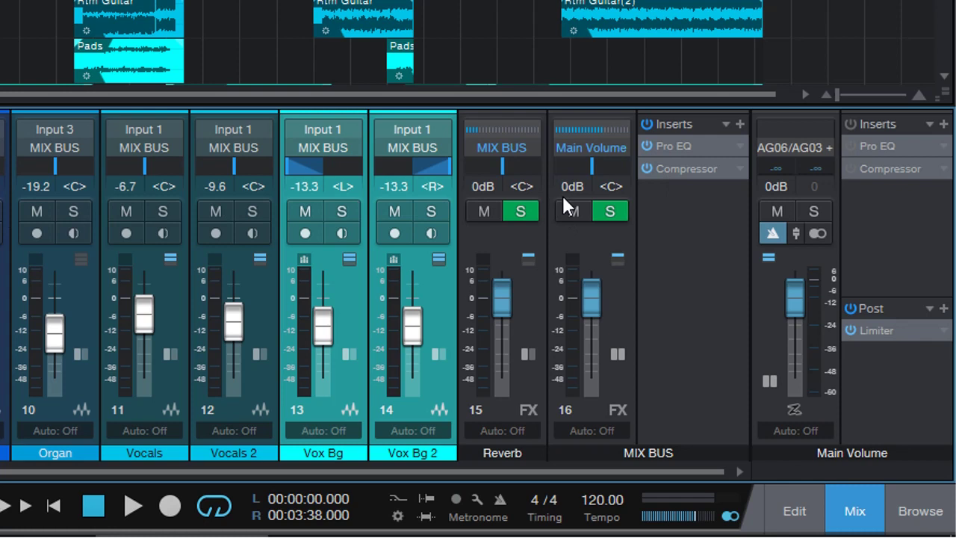
{"action": "left_click", "coordinate": [650, 394]}
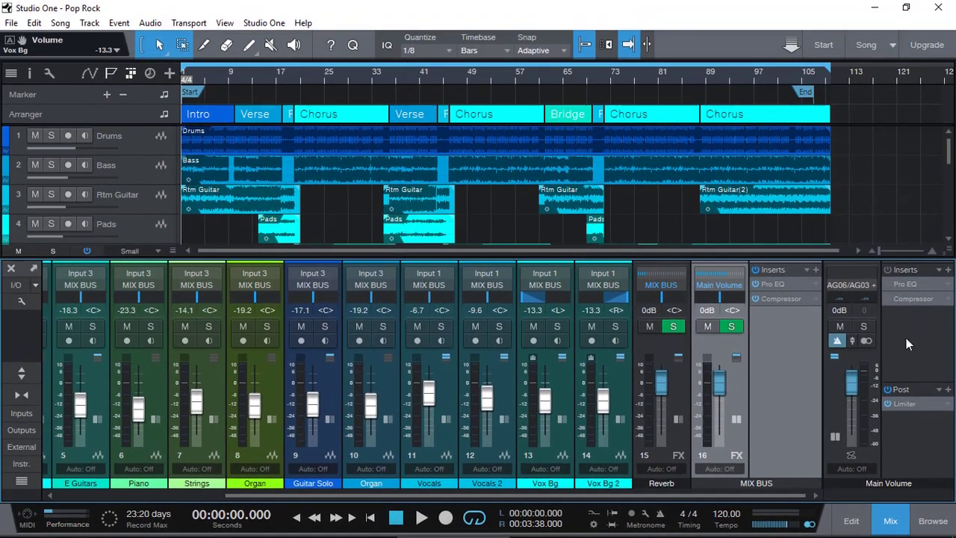
{"action": "left_click", "coordinate": [906, 340]}
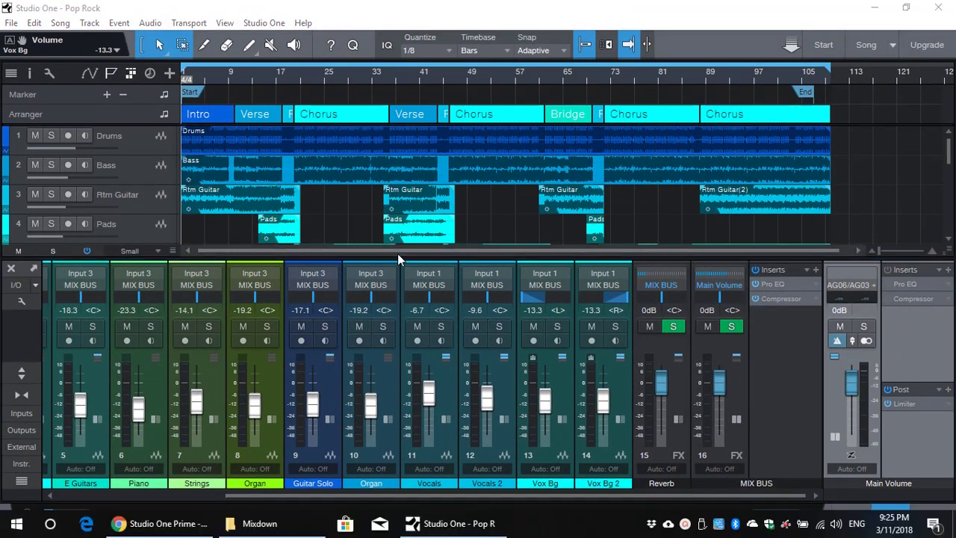
- Show every channel's inserts and sends, enlarge the mixer to fill the window, and inspect the E Guitars Compressor
{"action": "left_click", "coordinate": [23, 373]}
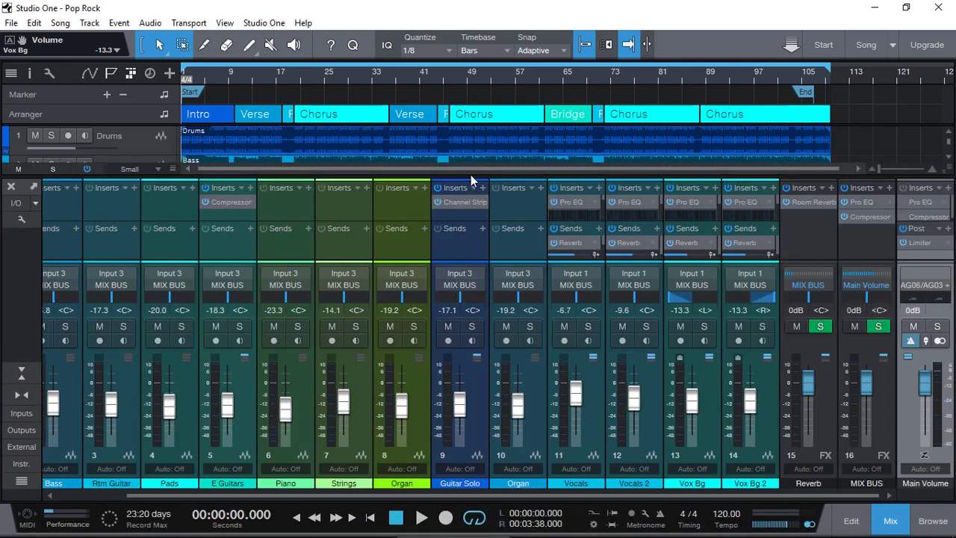
{"action": "left_click_drag", "start_coordinate": [471, 175], "coordinate": [483, 106]}
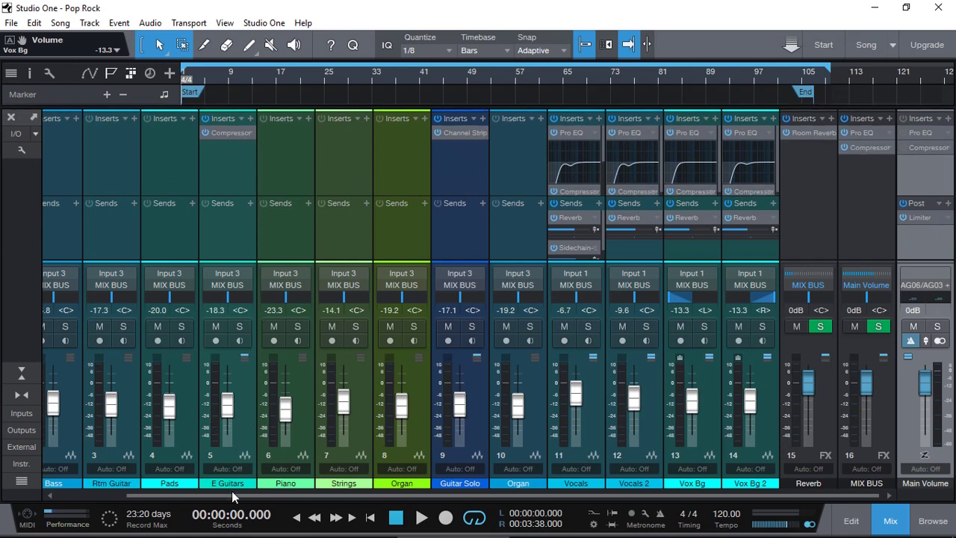
{"action": "left_click_drag", "start_coordinate": [233, 493], "coordinate": [150, 497]}
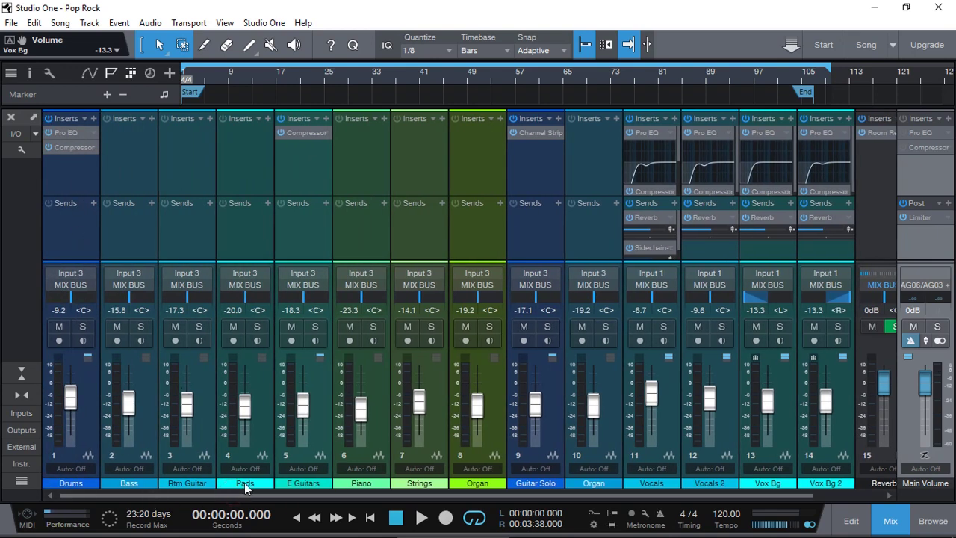
{"action": "left_click_drag", "start_coordinate": [272, 493], "coordinate": [343, 494]}
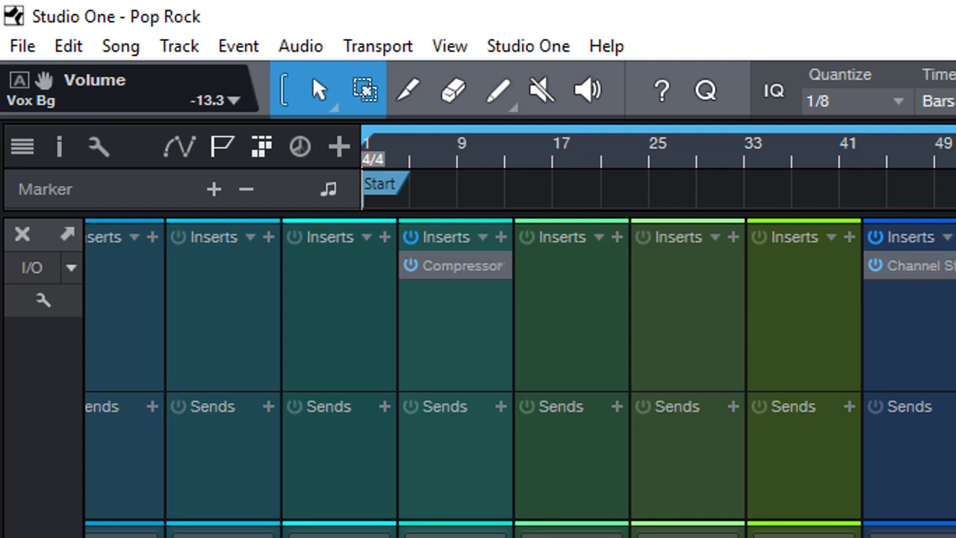
{"action": "left_click", "coordinate": [458, 270]}
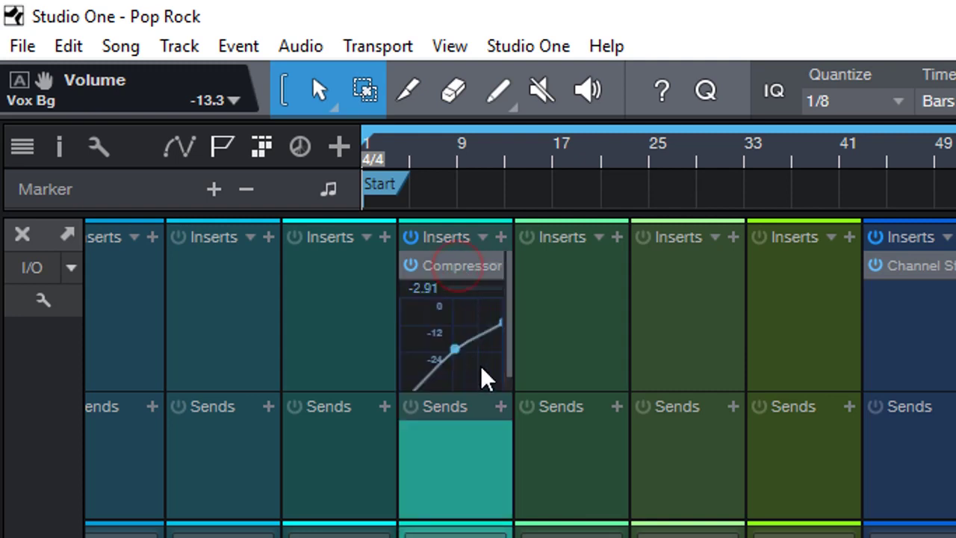
{"action": "left_click", "coordinate": [452, 275]}
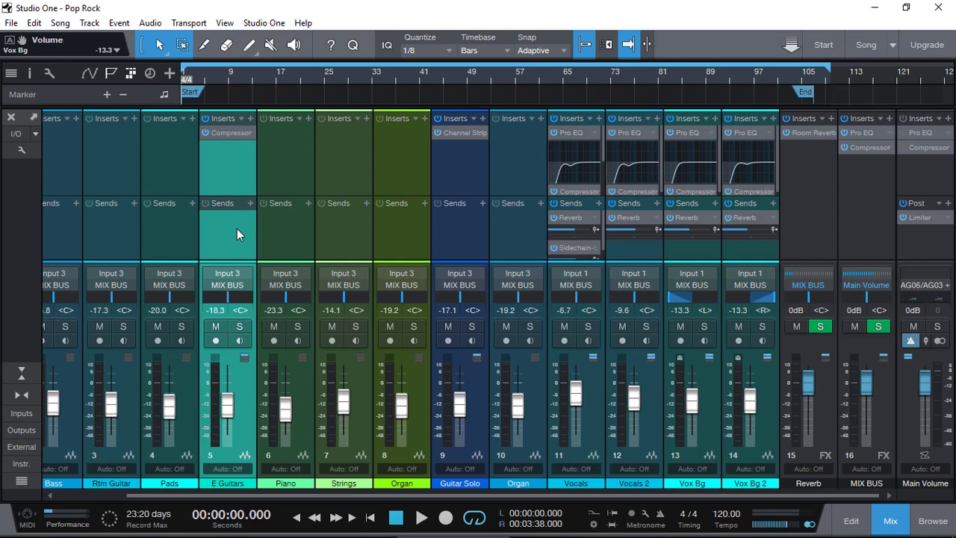
- Close the mixer and scroll down the track list in the arrange view
{"action": "left_click", "coordinate": [894, 523]}
{"action": "left_click_drag", "start_coordinate": [948, 410], "coordinate": [950, 474]}
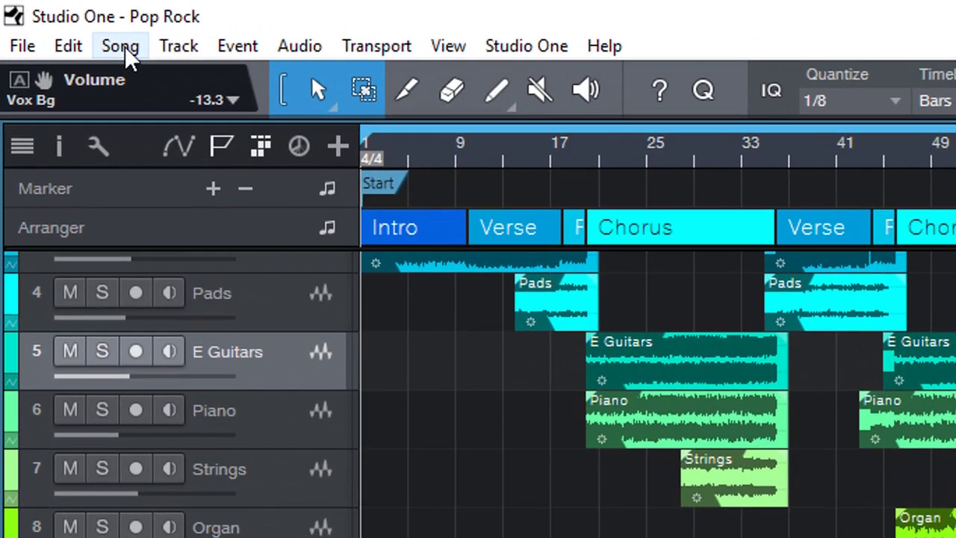
- Set up a stereo mixdown export named 'No Regrets' with import to track and realtime processing enabled
{"action": "left_click", "coordinate": [125, 46]}
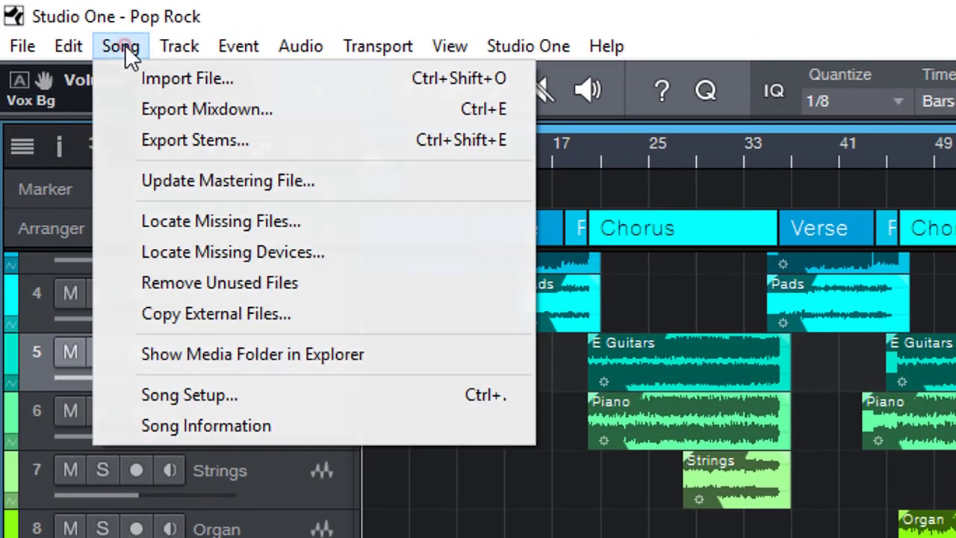
{"action": "left_click", "coordinate": [216, 111]}
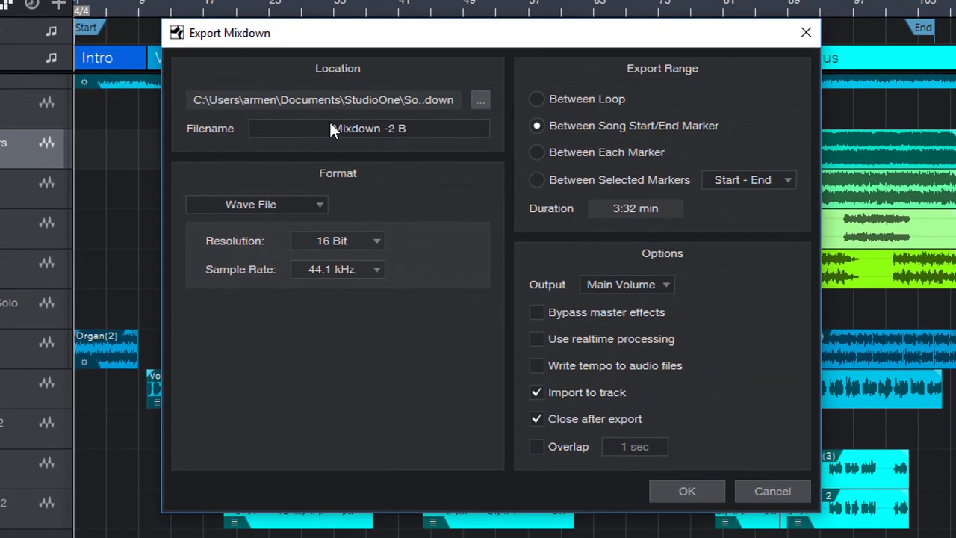
{"action": "left_click", "coordinate": [422, 128]}
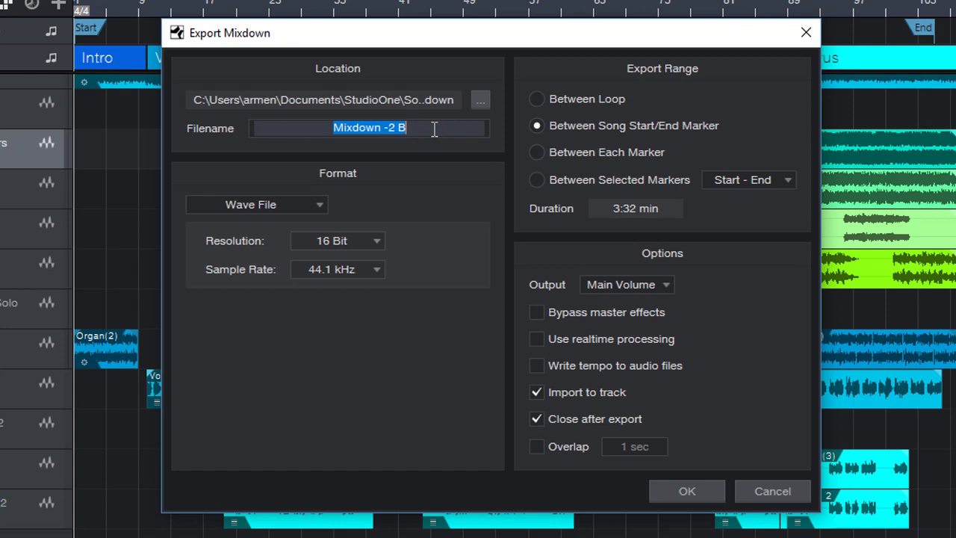
{"action": "type", "text": "N"}
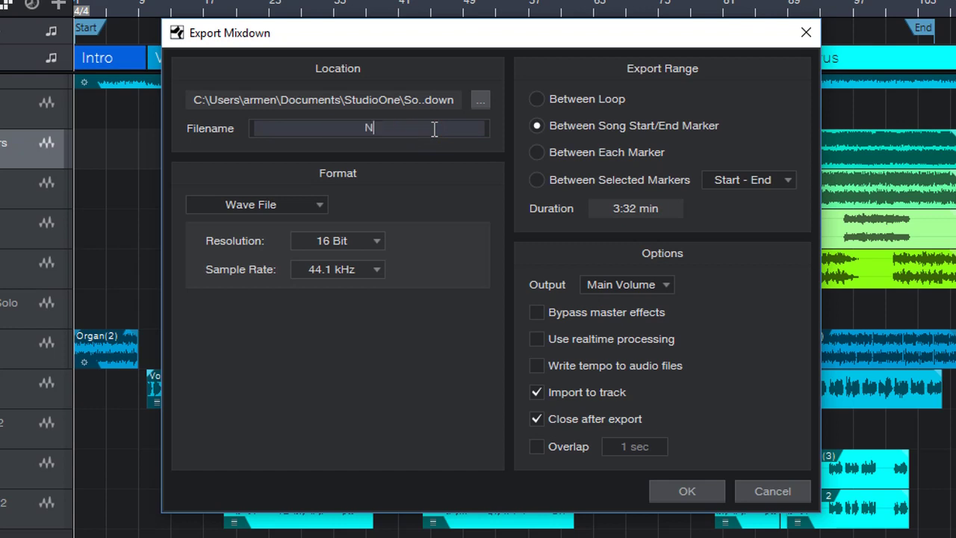
{"action": "type", "text": "o Regrets"}
{"action": "left_click", "coordinate": [558, 396]}
{"action": "left_click", "coordinate": [569, 396]}
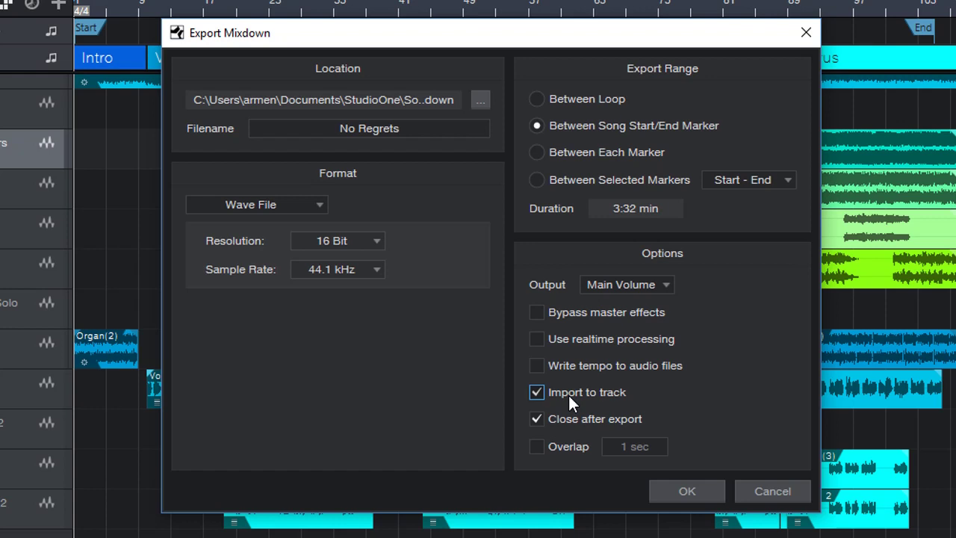
{"action": "left_click", "coordinate": [573, 337]}
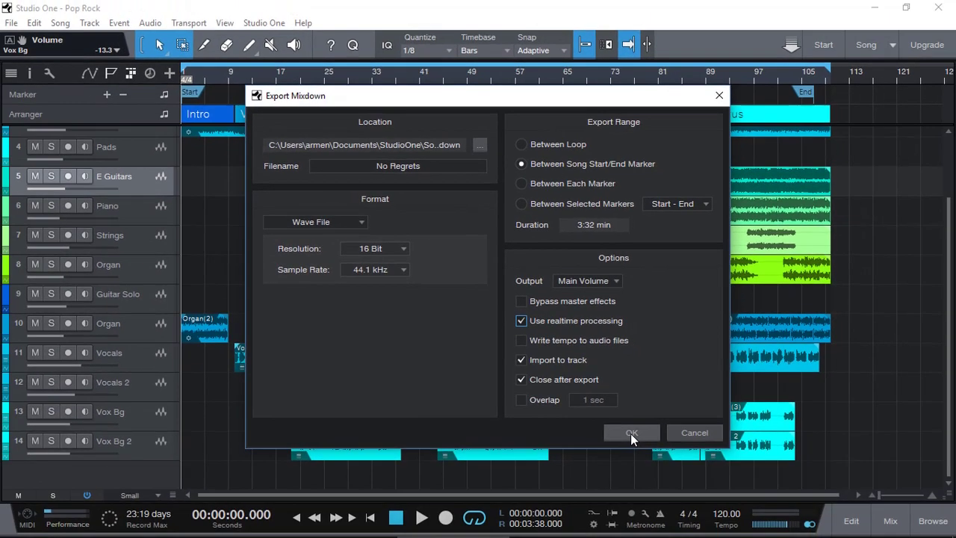
- Run the realtime export so the No Regrets mixdown renders onto new track 15
{"action": "left_click", "coordinate": [631, 434]}
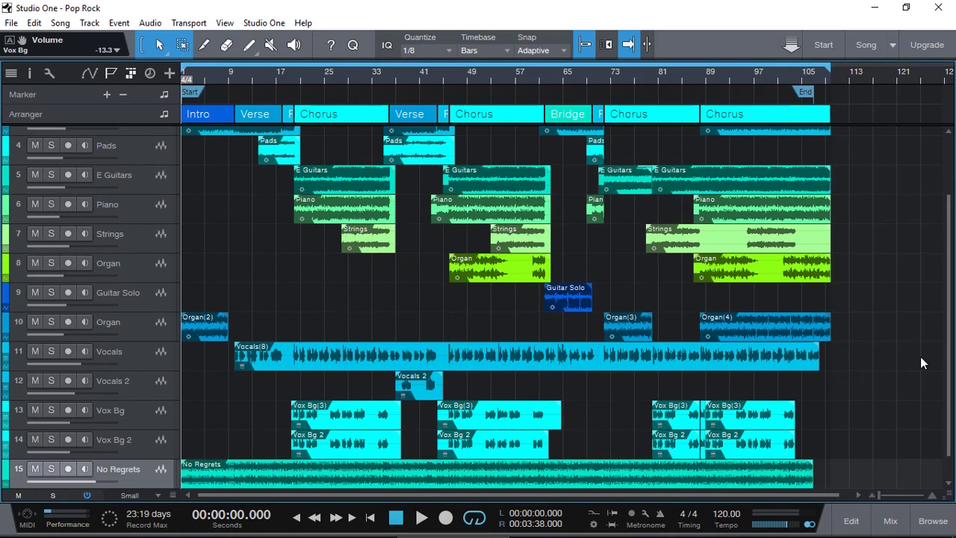
{"action": "scroll", "coordinate": [943, 366], "scroll_direction": "down", "scroll_amount": 1}
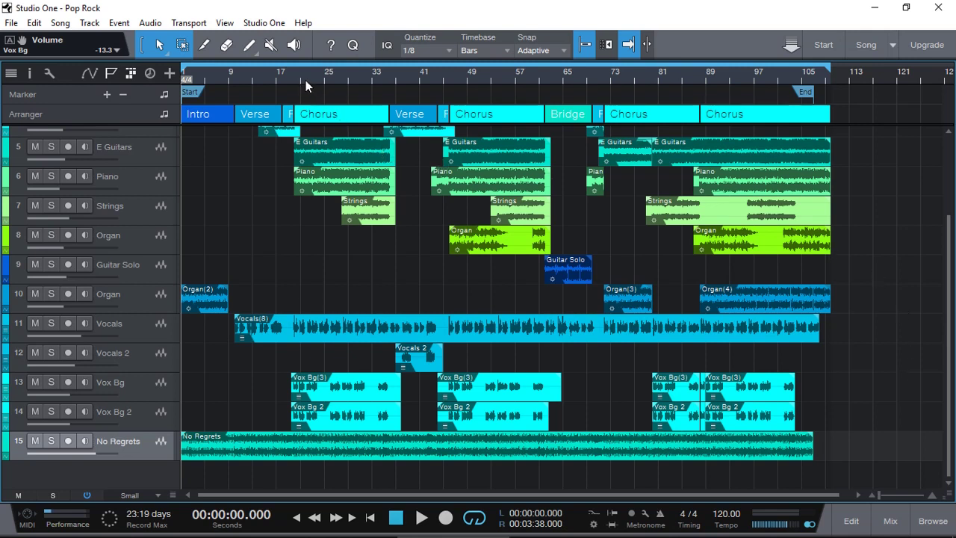
{"action": "scroll", "coordinate": [305, 80], "scroll_direction": "up", "scroll_amount": 3}
{"action": "scroll", "coordinate": [305, 80], "scroll_direction": "up", "scroll_amount": 3}
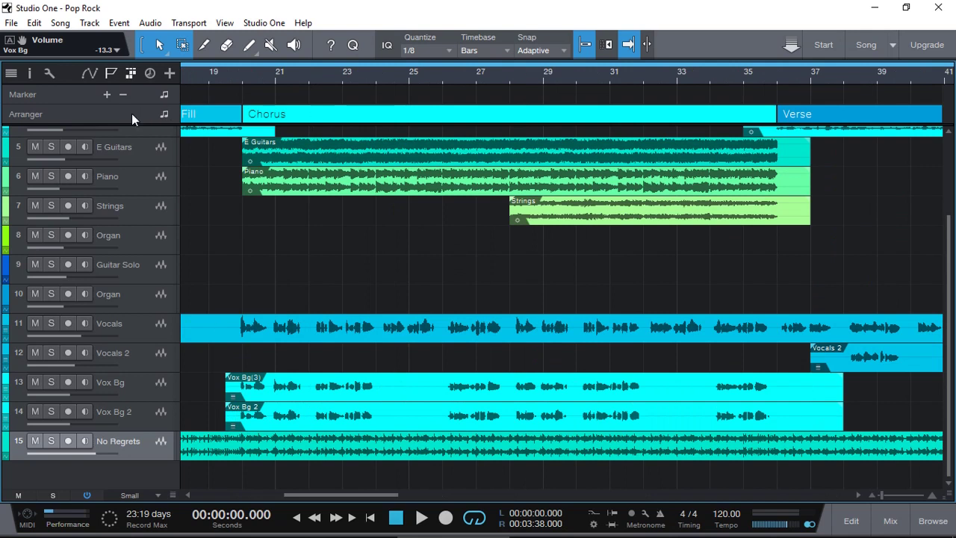
{"action": "left_click_drag", "start_coordinate": [324, 496], "coordinate": [349, 496]}
{"action": "scroll", "coordinate": [506, 85], "scroll_direction": "down", "scroll_amount": 3}
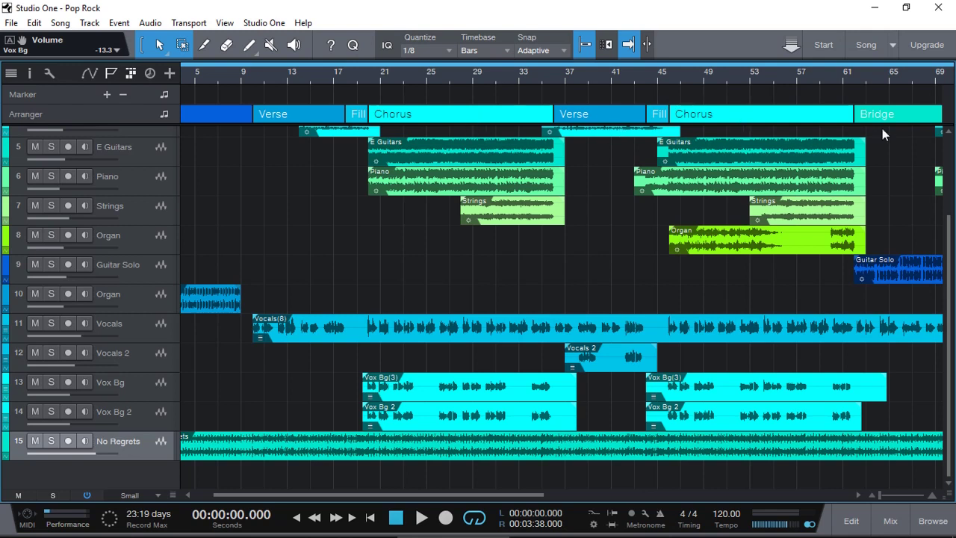
{"action": "left_click_drag", "start_coordinate": [483, 496], "coordinate": [595, 498]}
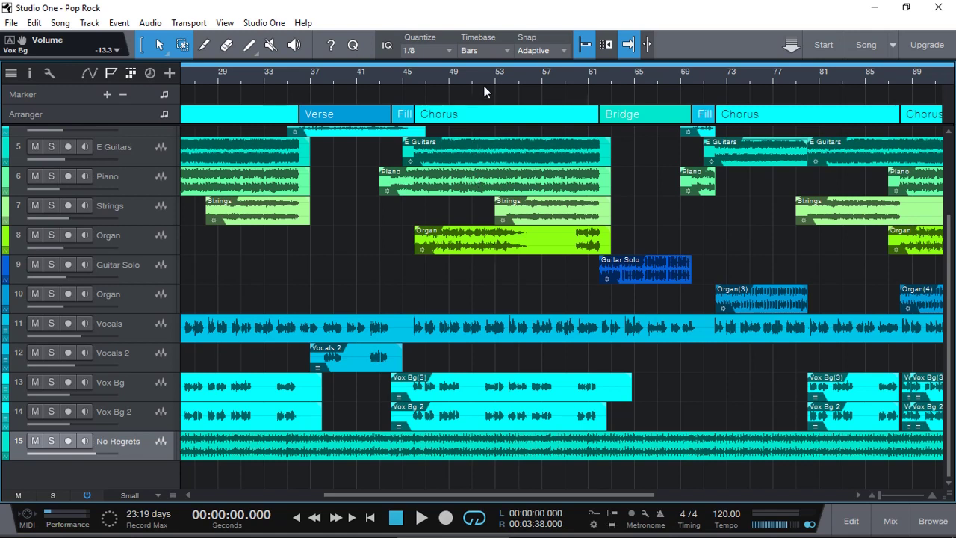
{"action": "scroll", "coordinate": [490, 76], "scroll_direction": "down", "scroll_amount": 3}
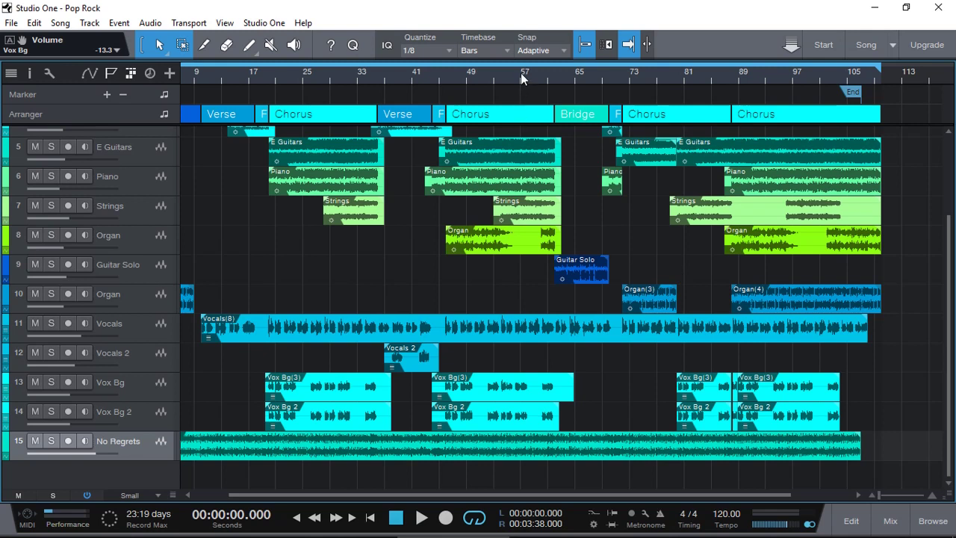
{"action": "left_click_drag", "start_coordinate": [521, 77], "coordinate": [521, 73]}
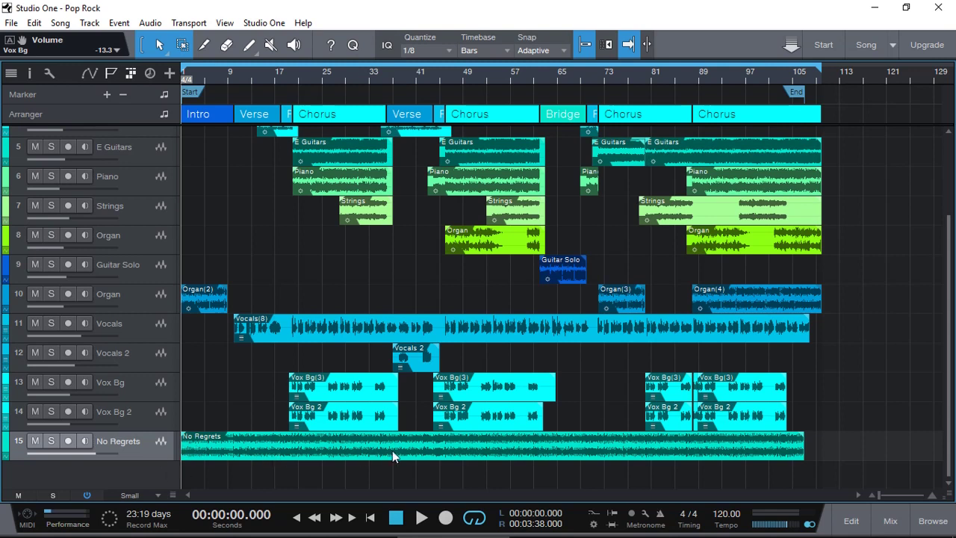
- Select the No Regrets mixdown clip and make its track taller
{"action": "left_click", "coordinate": [468, 444]}
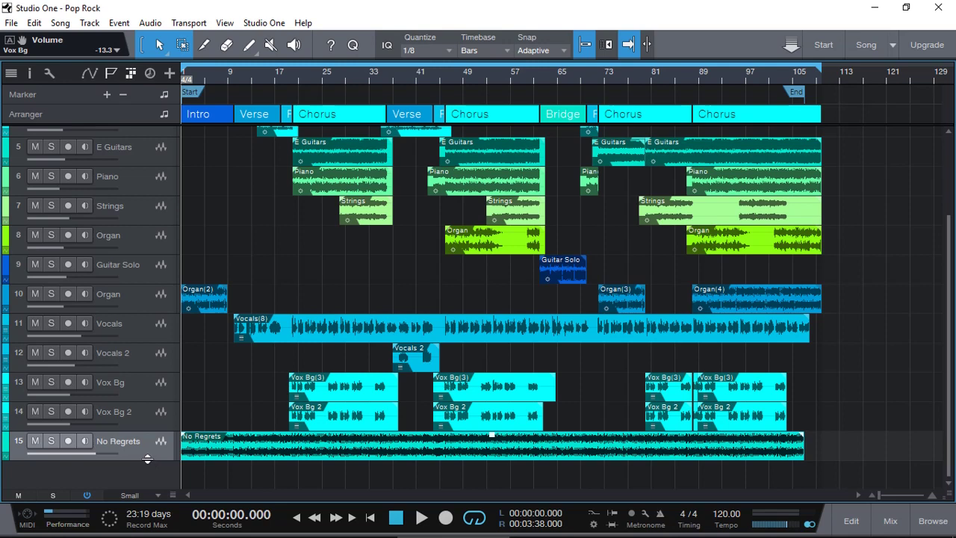
{"action": "left_click_drag", "start_coordinate": [147, 459], "coordinate": [379, 458]}
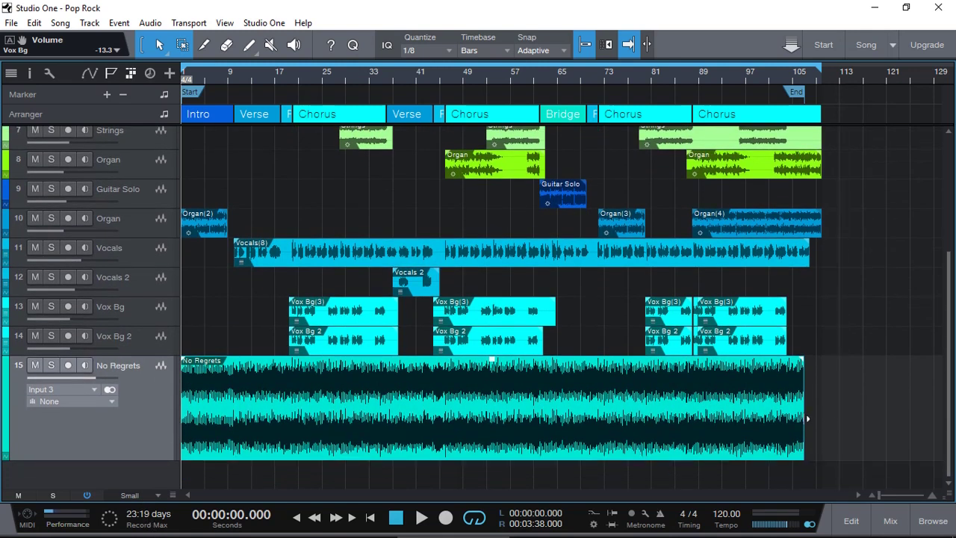
{"action": "scroll", "coordinate": [770, 77], "scroll_direction": "up", "scroll_amount": 5}
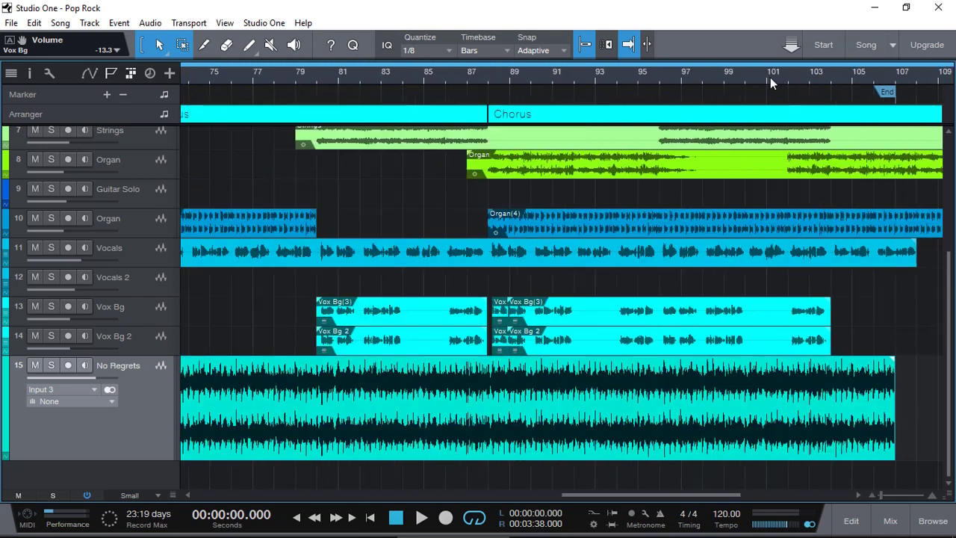
- Trim the clip end and add a roughly 17-second logarithmic fade-out
{"action": "left_click_drag", "start_coordinate": [896, 412], "coordinate": [895, 412]}
{"action": "left_click_drag", "start_coordinate": [887, 364], "coordinate": [803, 368]}
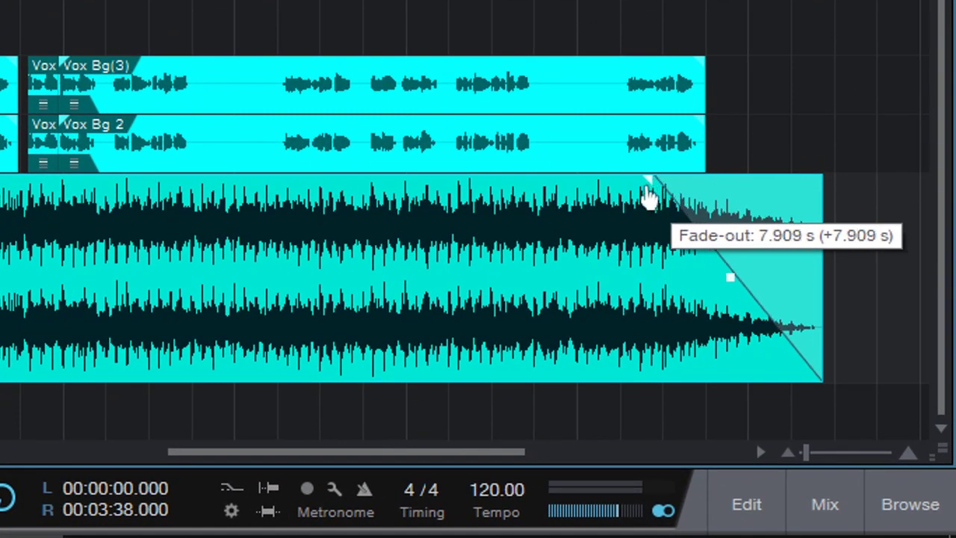
{"action": "left_click_drag", "start_coordinate": [648, 196], "coordinate": [478, 190]}
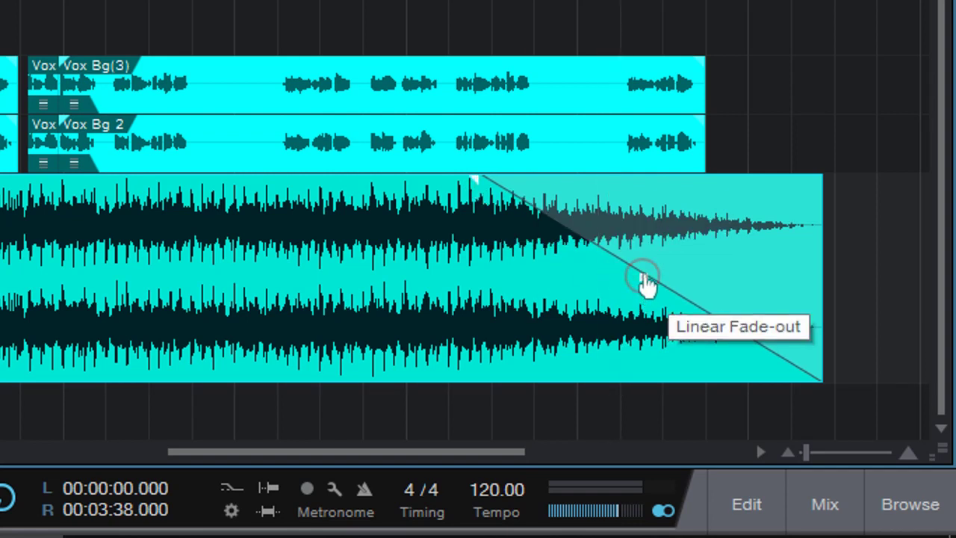
{"action": "left_click_drag", "start_coordinate": [643, 278], "coordinate": [690, 261]}
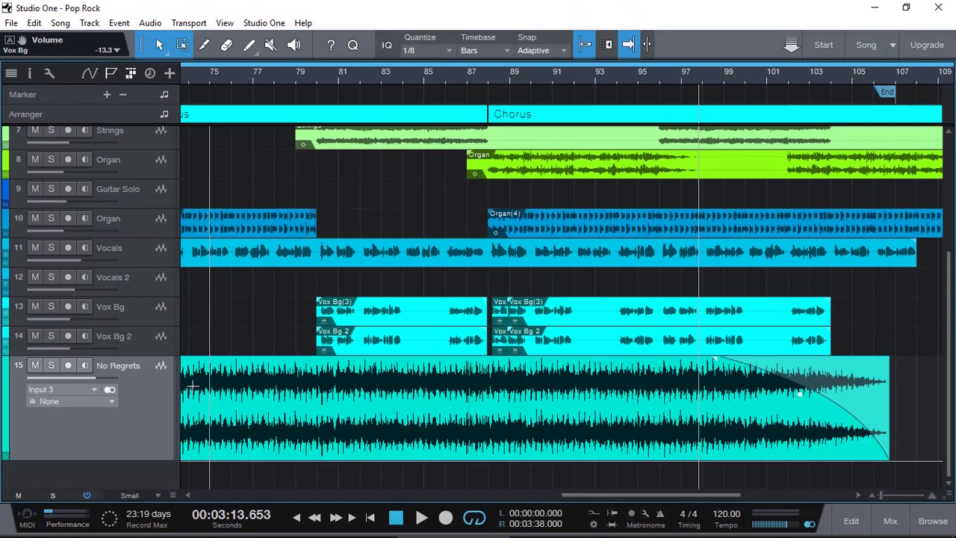
- Solo No Regrets, play the ending from around bar 97, then zoom out to the whole song
{"action": "left_click", "coordinate": [51, 366]}
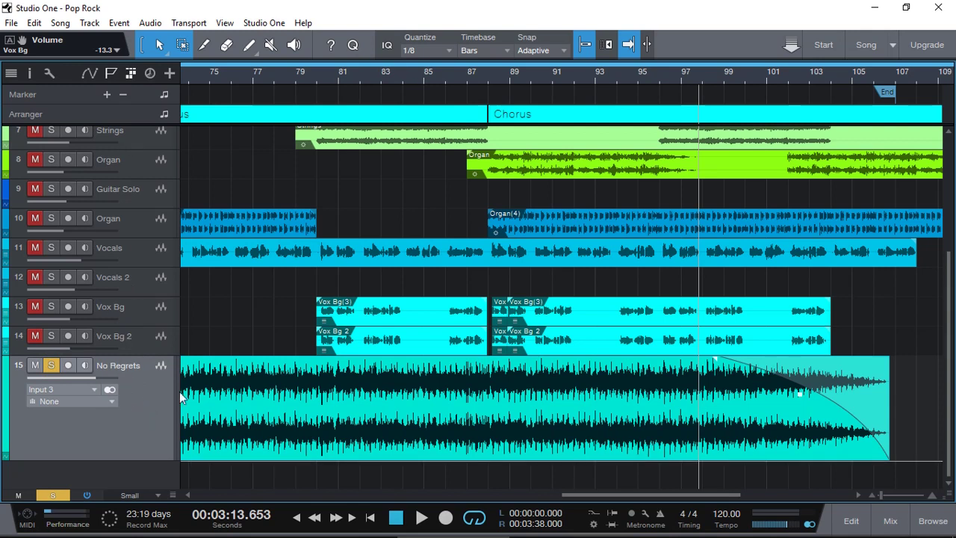
{"action": "left_click", "coordinate": [673, 75]}
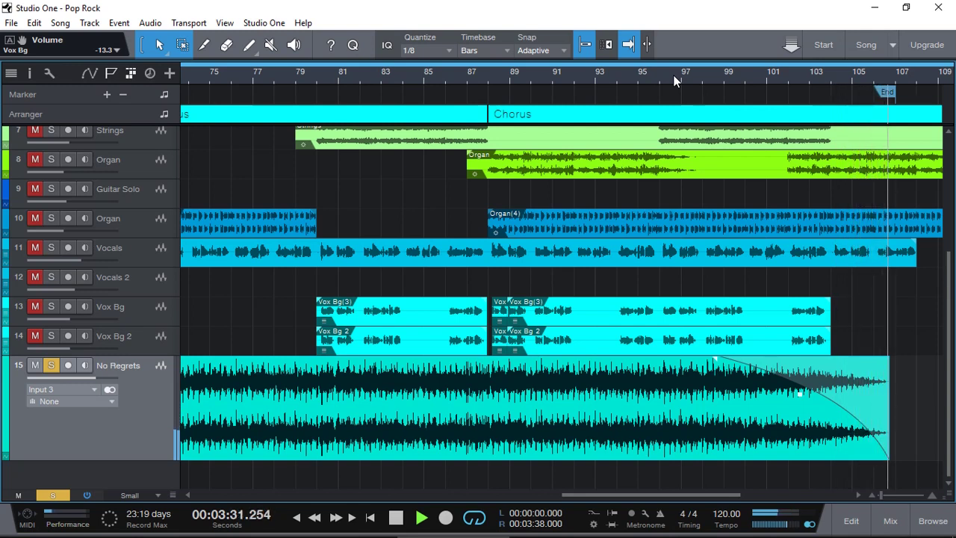
{"action": "key", "text": "space"}
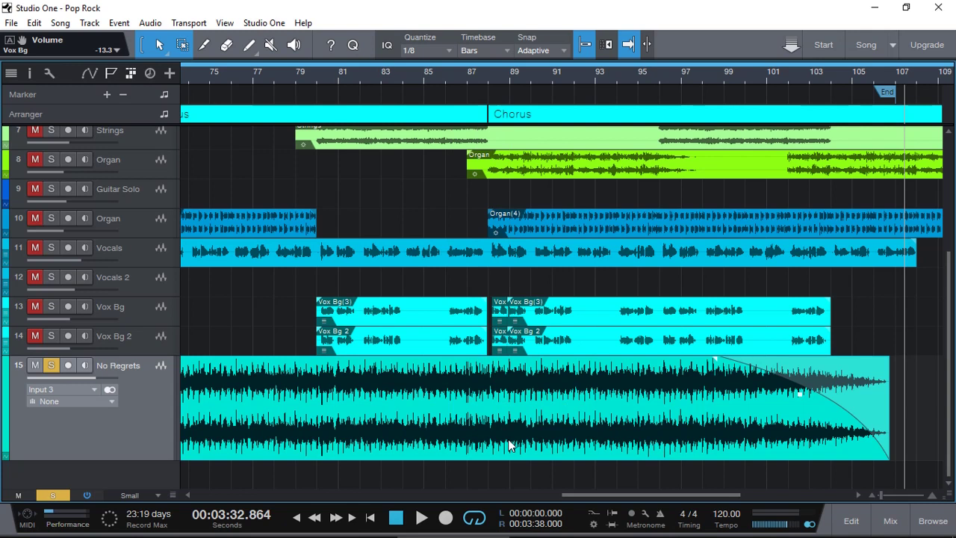
{"action": "key", "text": "shift+z"}
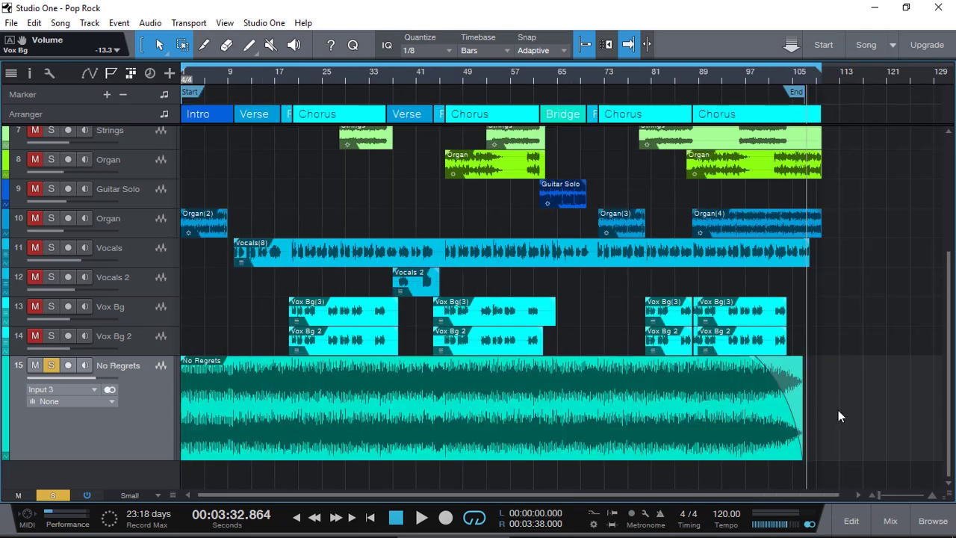
- Reopen the mixer console and scroll to the output channels
{"action": "left_click", "coordinate": [890, 521]}
{"action": "left_click_drag", "start_coordinate": [754, 493], "coordinate": [875, 498]}
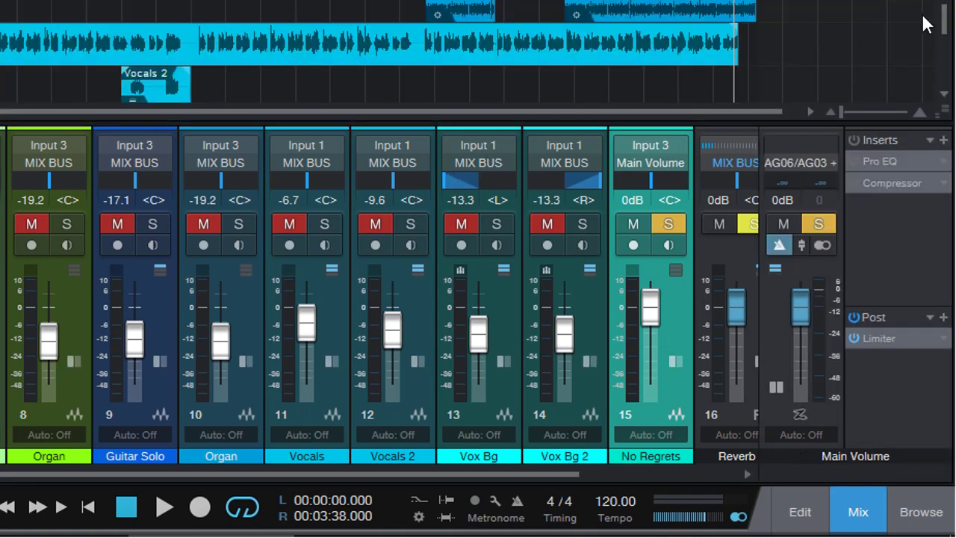
{"action": "left_click", "coordinate": [946, 18]}
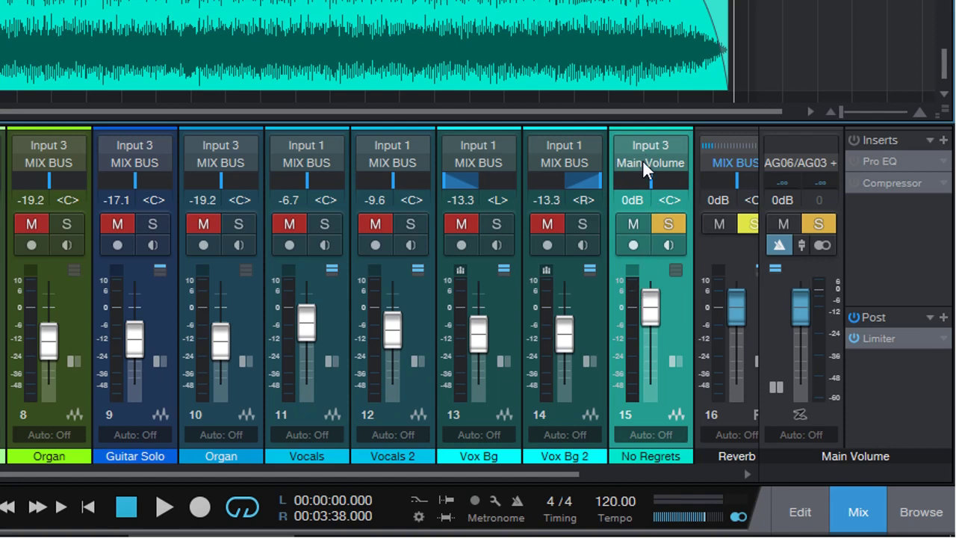
- Rename the Main Volume output bus to 'Main mix' and scroll the mixer right
{"action": "double_click", "coordinate": [859, 453]}
{"action": "left_click_drag", "start_coordinate": [853, 455], "coordinate": [911, 453]}
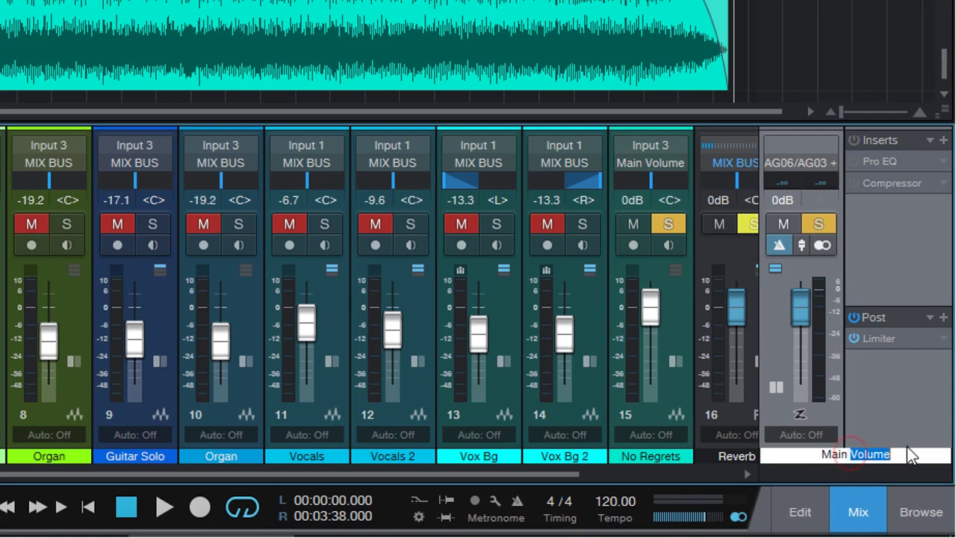
{"action": "type", "text": "mix"}
{"action": "key", "text": "Return"}
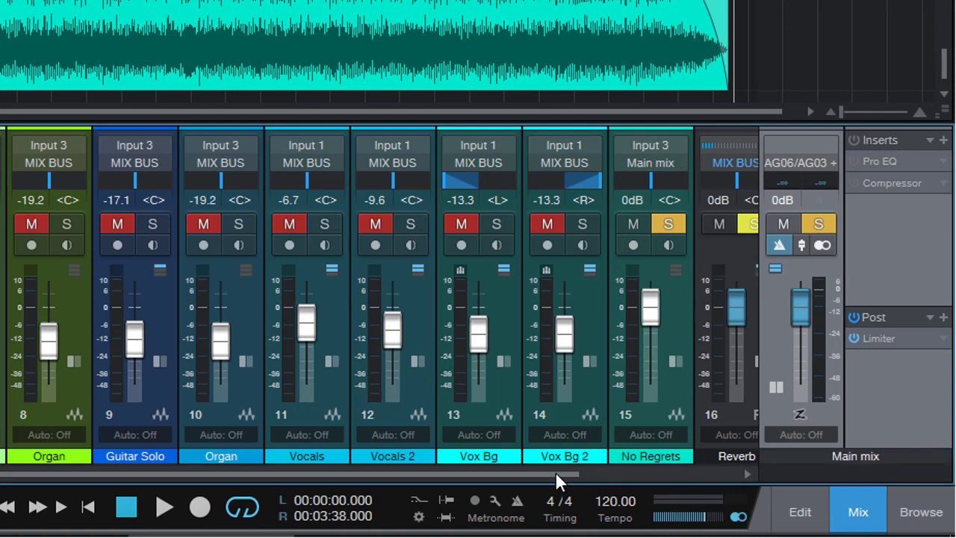
{"action": "left_click_drag", "start_coordinate": [555, 472], "coordinate": [743, 475]}
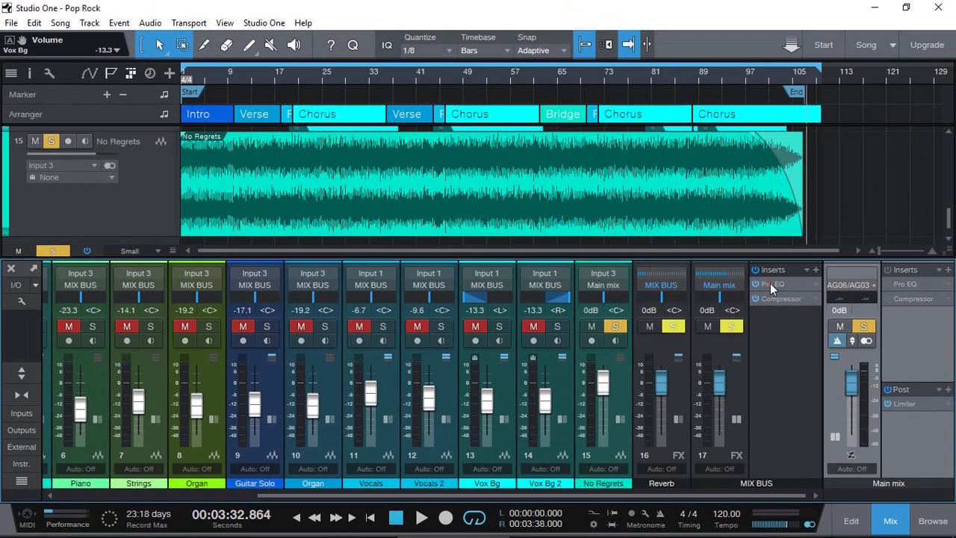
{"action": "left_click", "coordinate": [770, 283]}
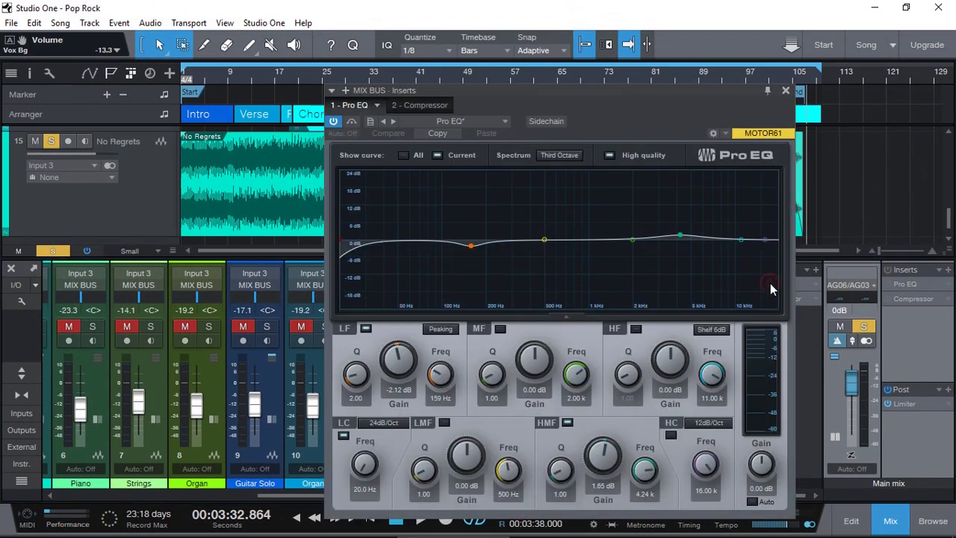
{"action": "left_click", "coordinate": [423, 105]}
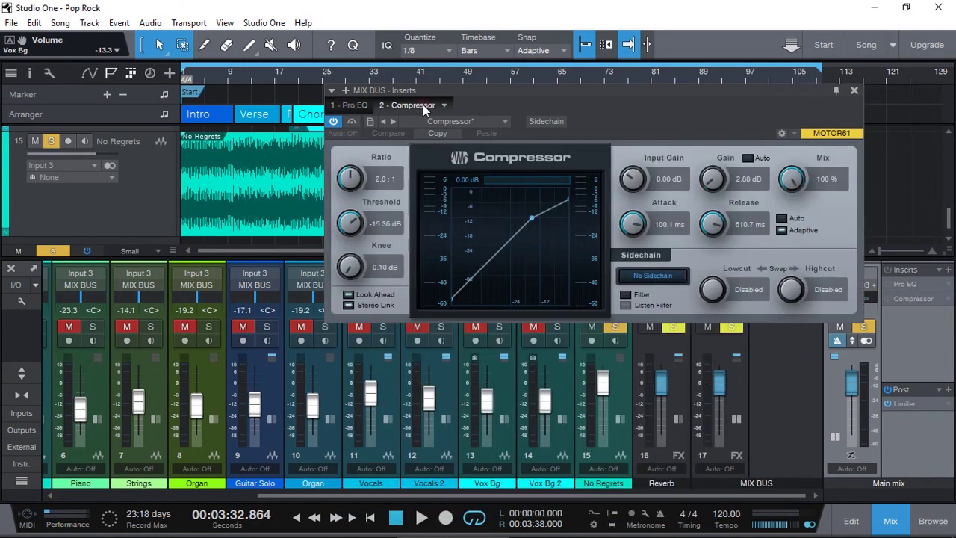
{"action": "left_click", "coordinate": [854, 90]}
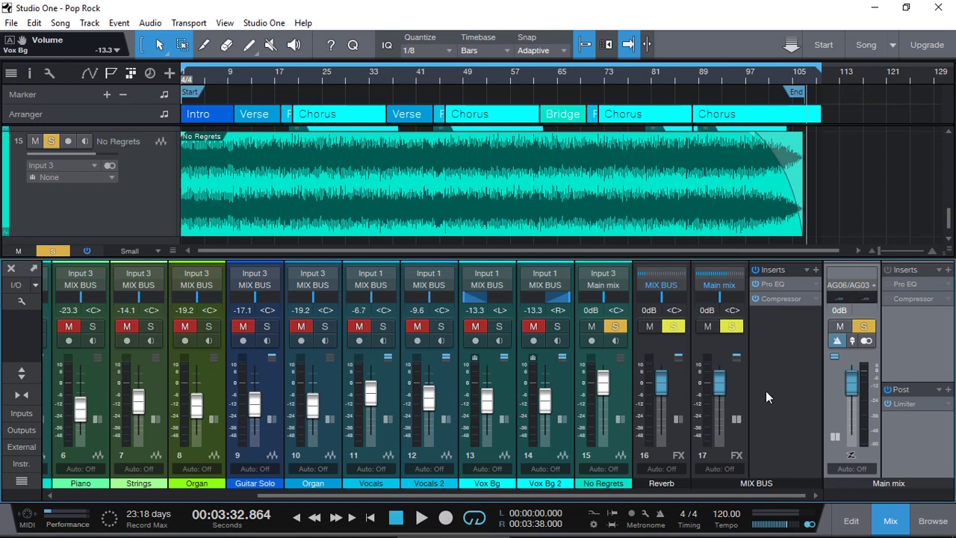
- Check the No Regrets and Main mix channels, then close the mixer to show the arrangement
{"action": "left_click", "coordinate": [619, 393]}
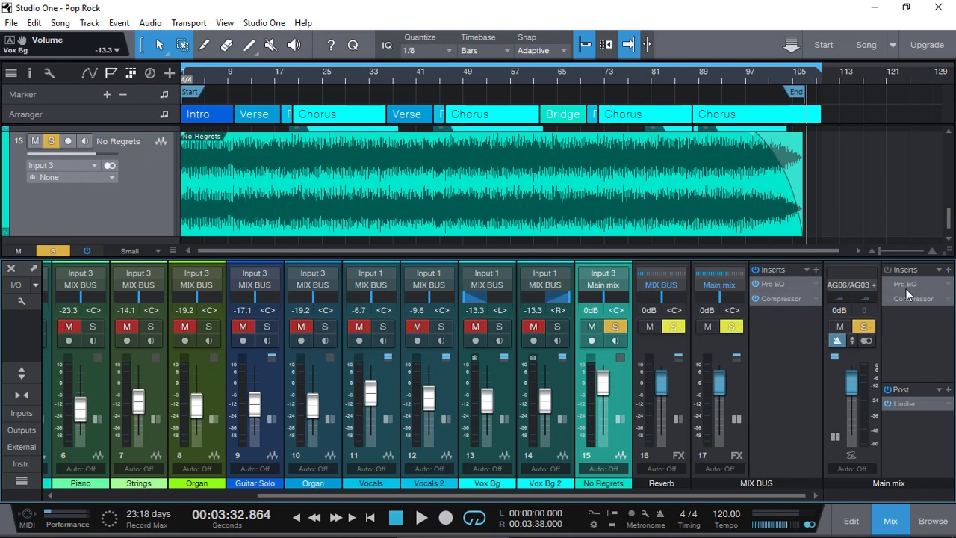
{"action": "left_click", "coordinate": [912, 335]}
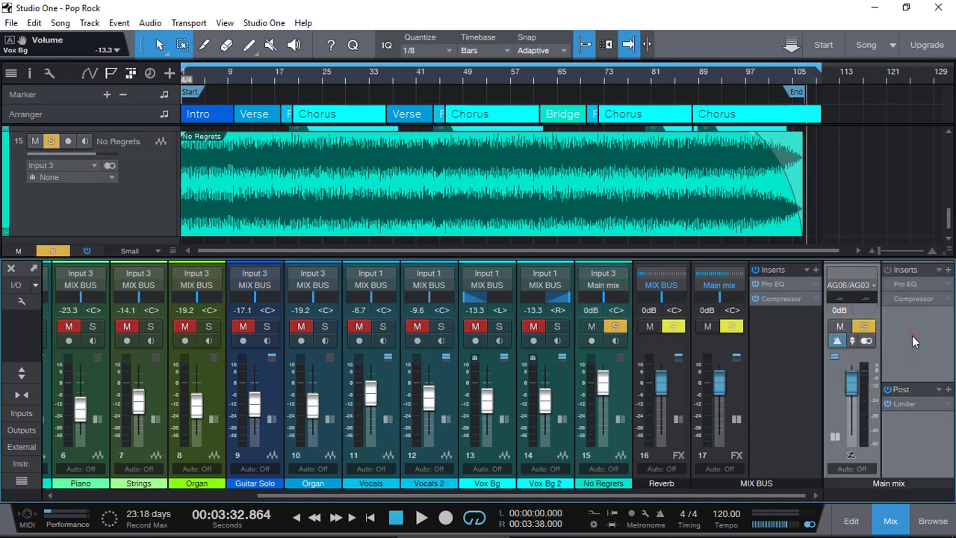
{"action": "left_click", "coordinate": [619, 377]}
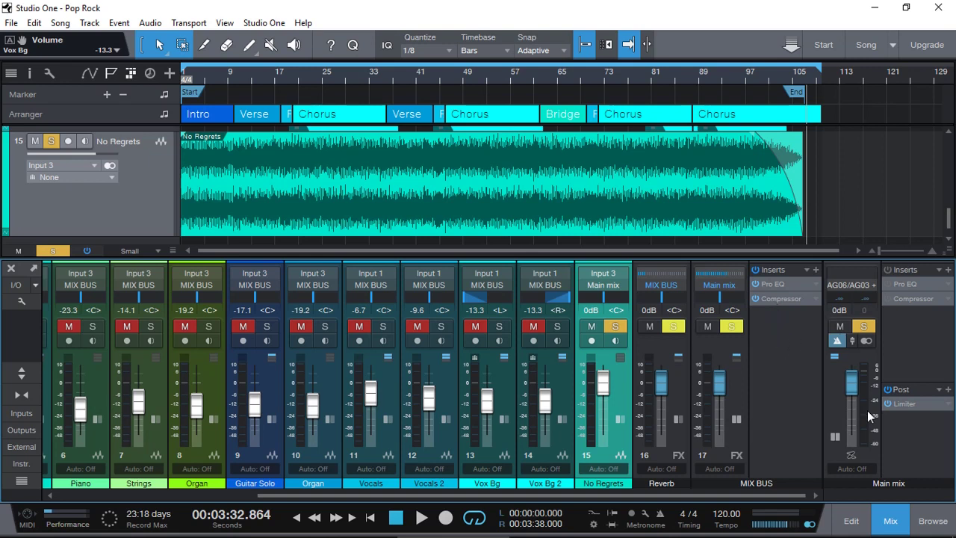
{"action": "left_click", "coordinate": [891, 524]}
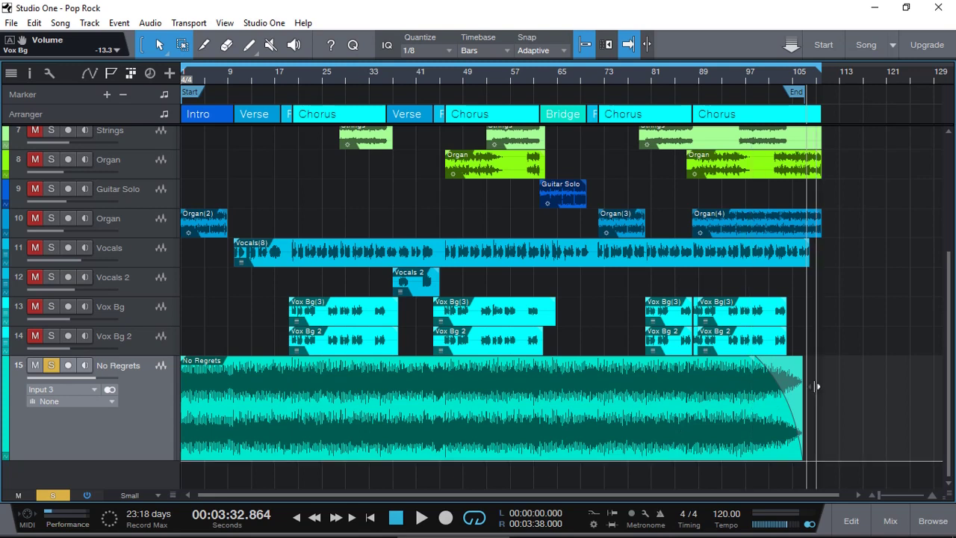
{"action": "left_click_drag", "start_coordinate": [946, 344], "coordinate": [938, 248]}
{"action": "scroll", "coordinate": [939, 248], "scroll_direction": "down", "scroll_amount": 5}
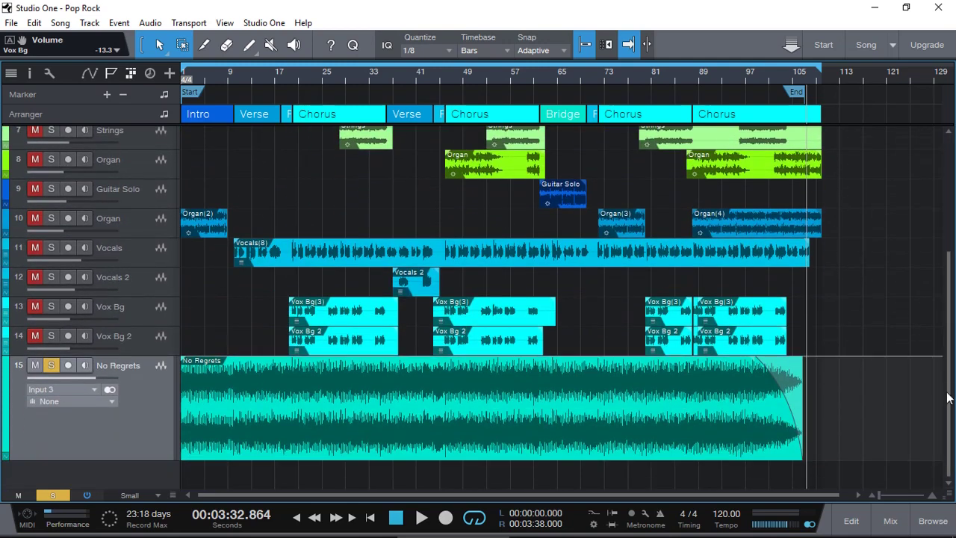
{"action": "left_click", "coordinate": [53, 365]}
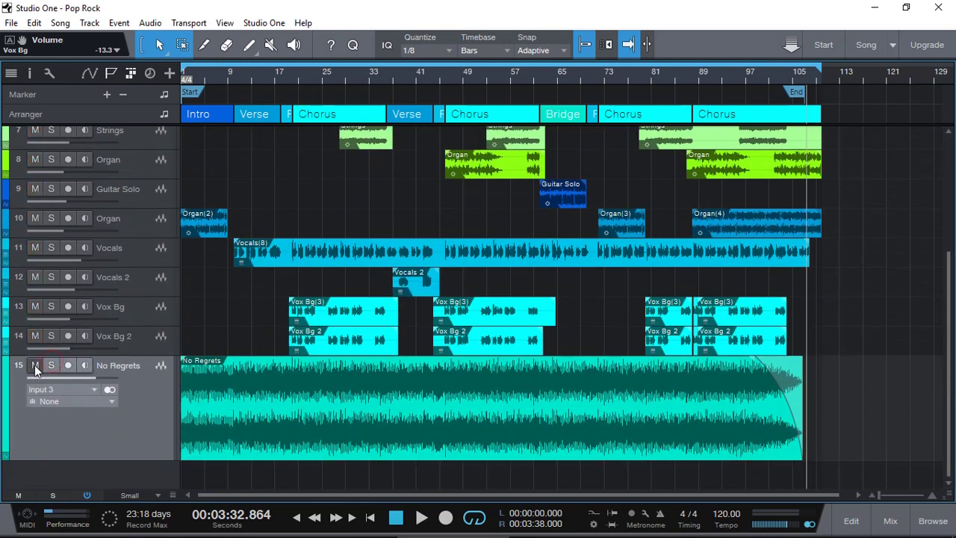
{"action": "left_click", "coordinate": [34, 364]}
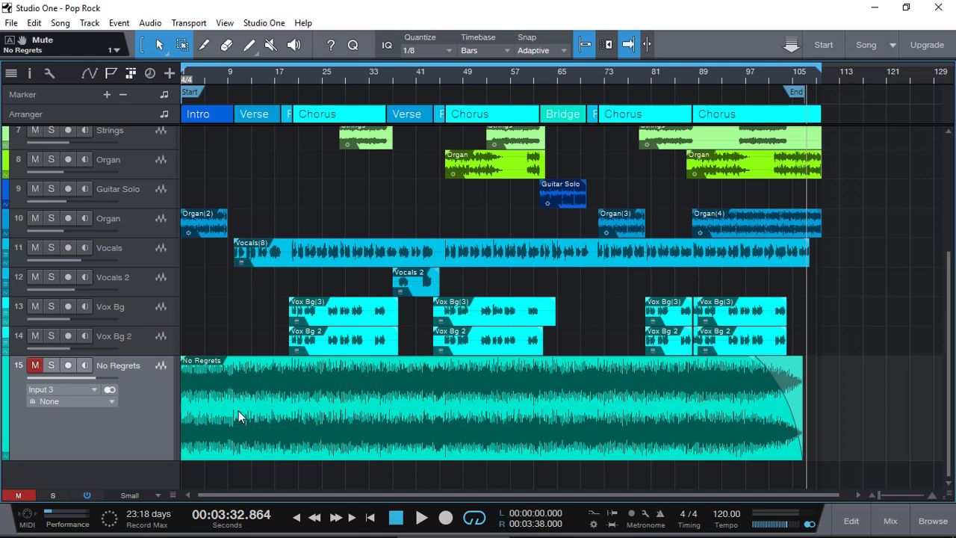
{"action": "left_click", "coordinate": [35, 366]}
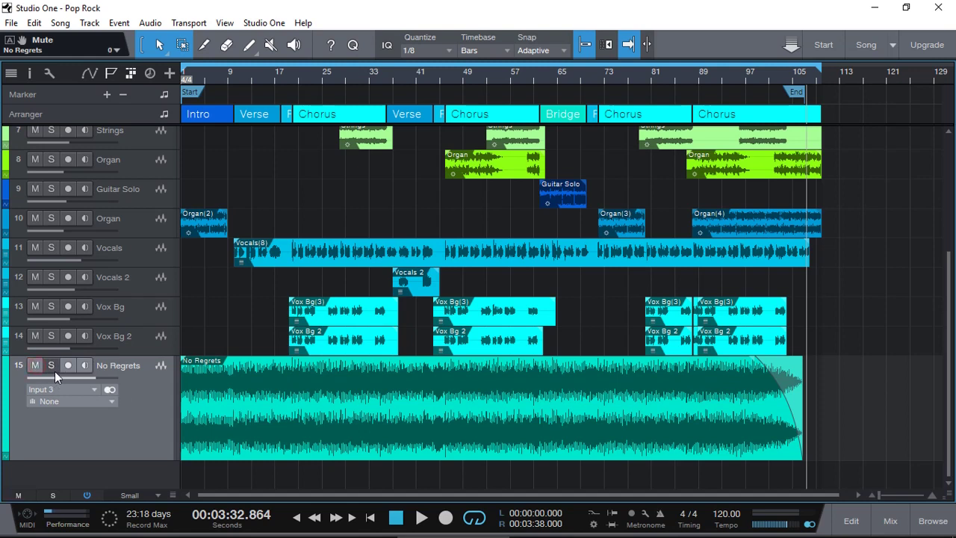
{"action": "left_click", "coordinate": [54, 371]}
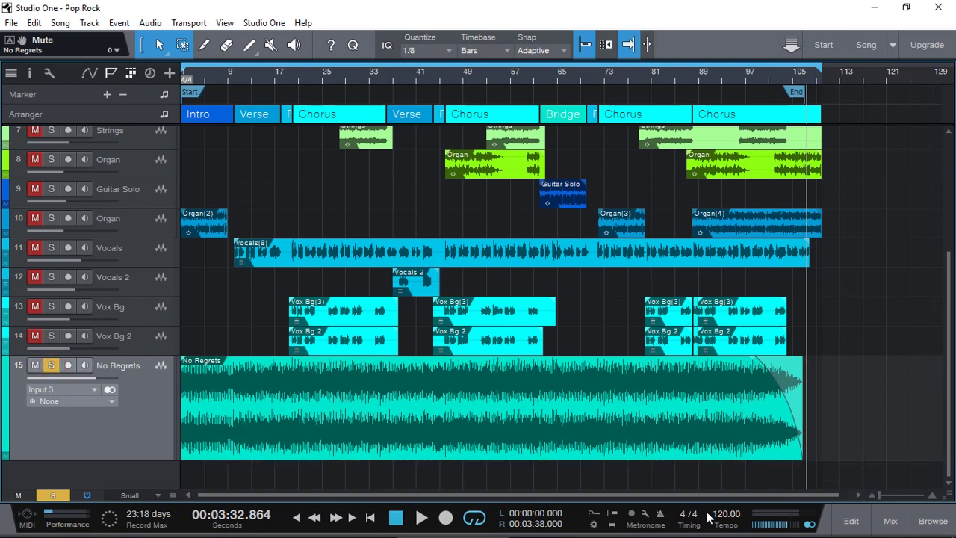
{"action": "left_click", "coordinate": [889, 521]}
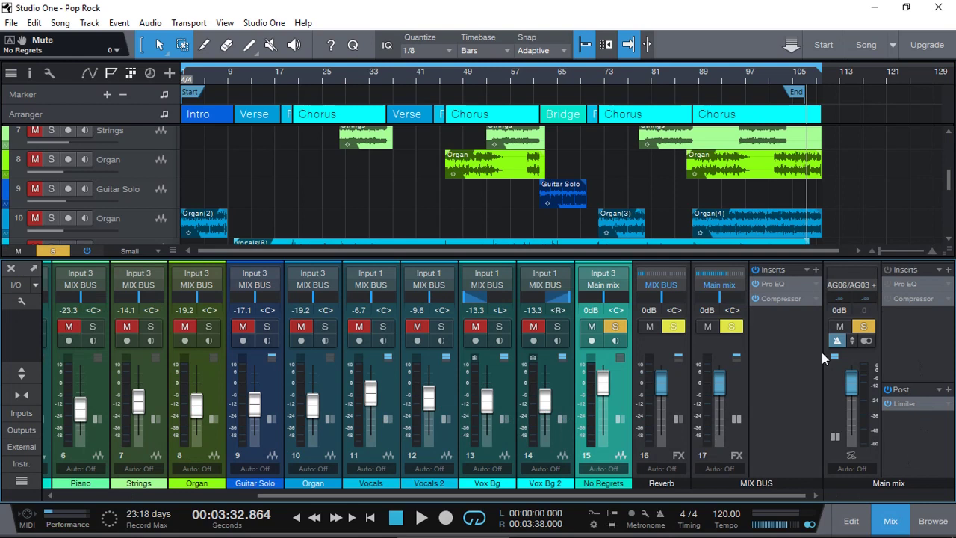
{"action": "left_click", "coordinate": [620, 417]}
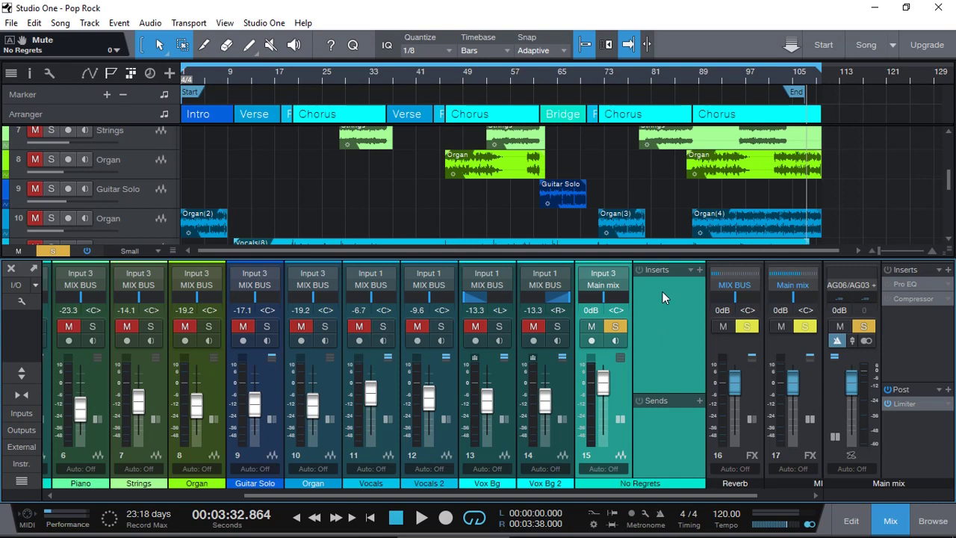
{"action": "left_click", "coordinate": [890, 520]}
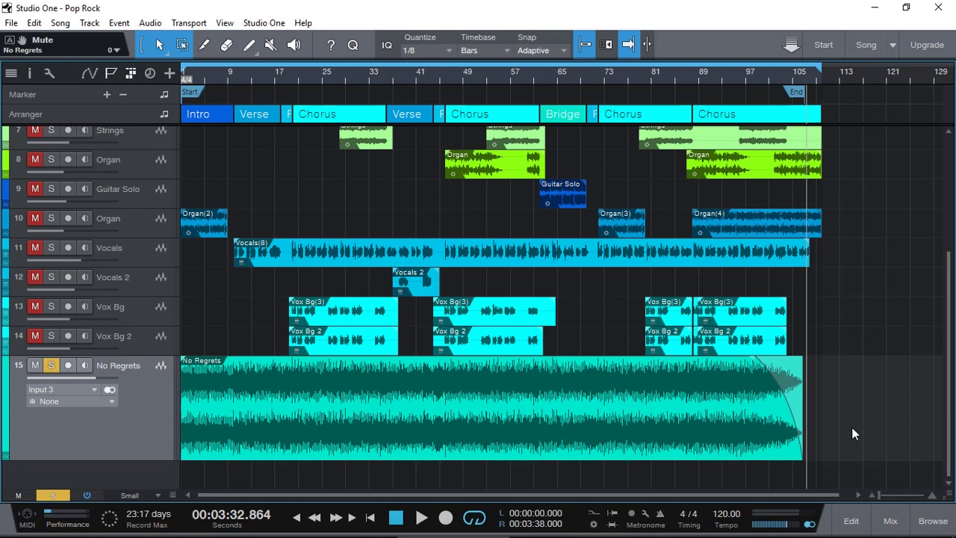
- Show the mixer and inspect the MIX BUS Pro EQ and Compressor settings, then close the insert window
{"action": "left_click", "coordinate": [889, 523]}
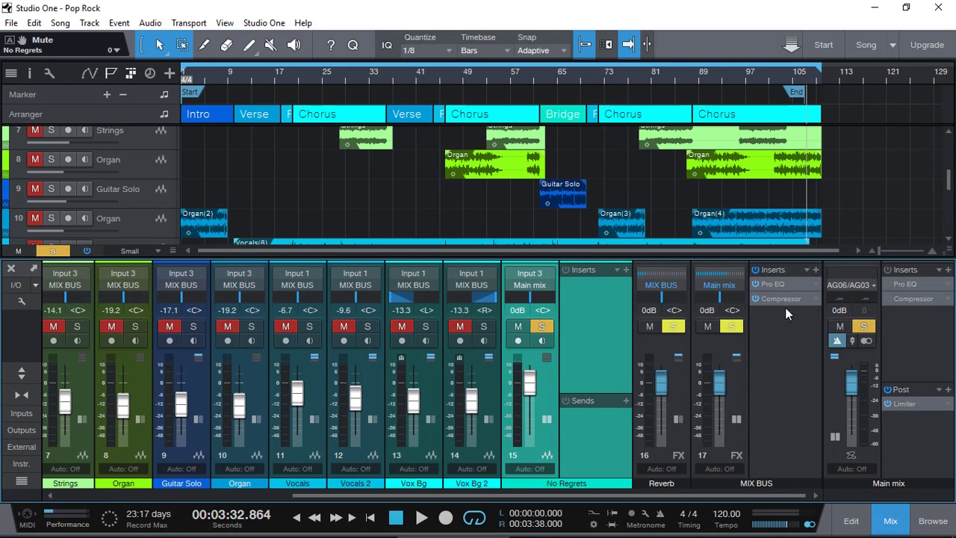
{"action": "left_click", "coordinate": [779, 284]}
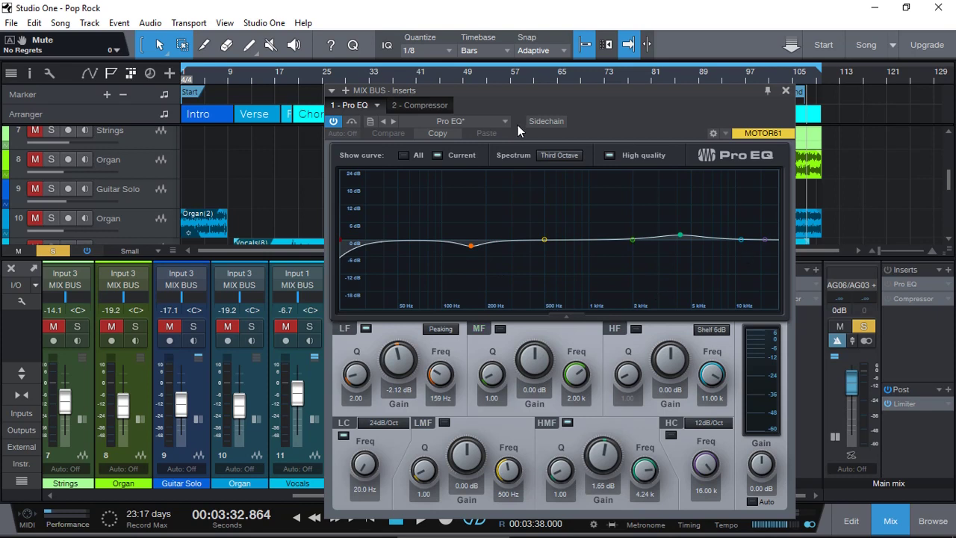
{"action": "left_click", "coordinate": [426, 105]}
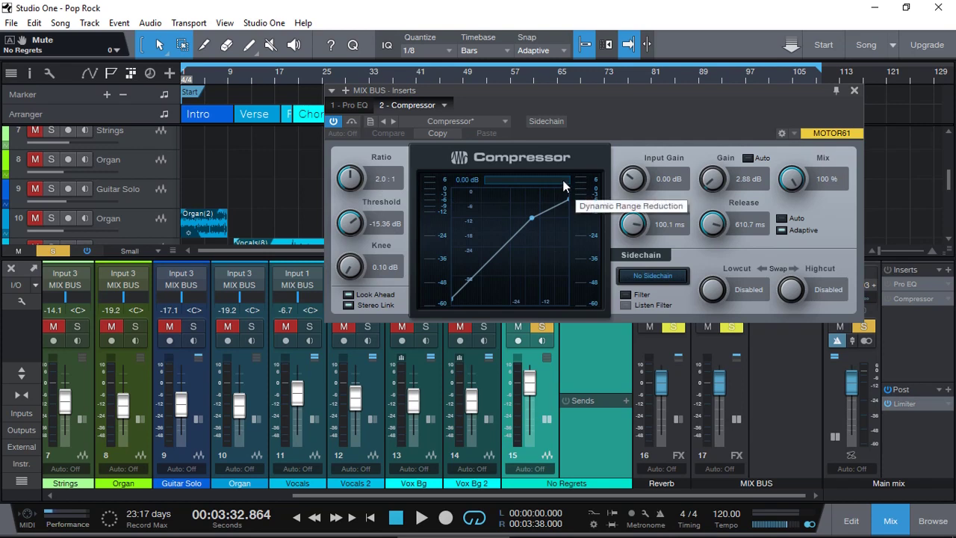
{"action": "left_click", "coordinate": [854, 91]}
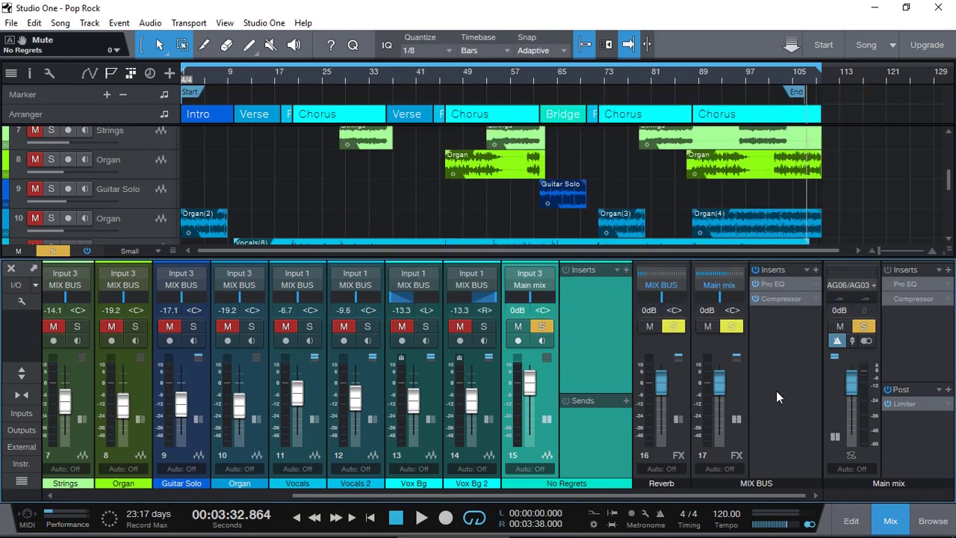
- Reopen the mixer and expand the MIX BUS Pro EQ and Compressor insert thumbnails to show their curves
{"action": "key", "text": "F3"}
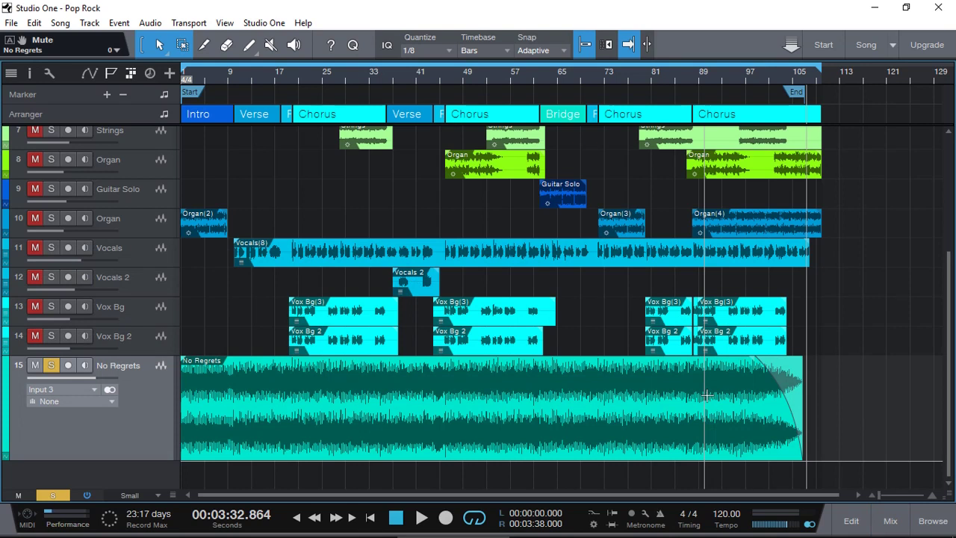
{"action": "left_click", "coordinate": [890, 521]}
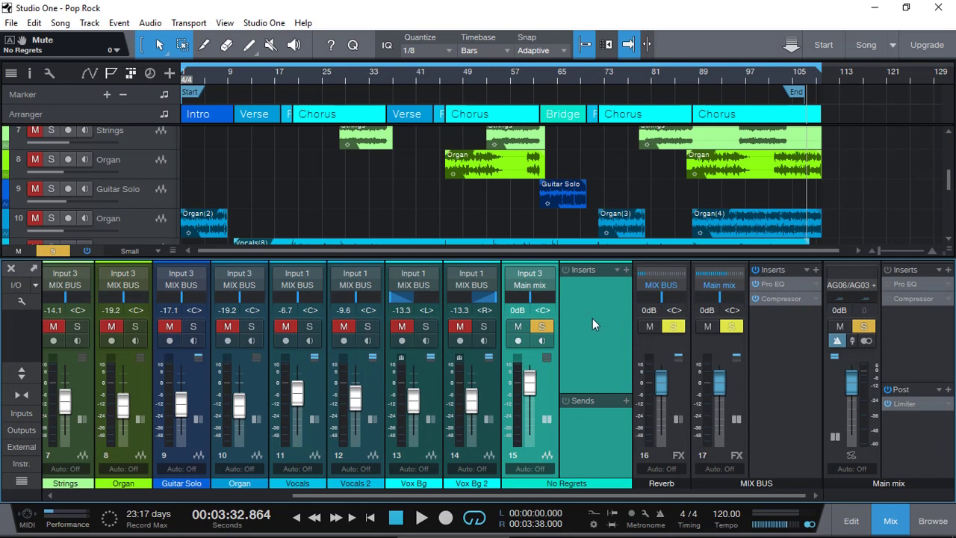
{"action": "left_click", "coordinate": [786, 283]}
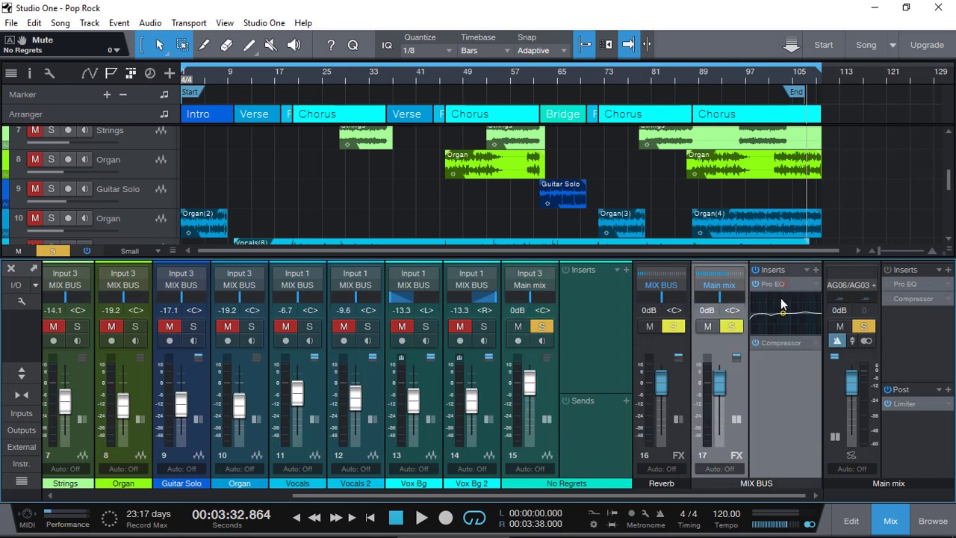
{"action": "left_click", "coordinate": [784, 343]}
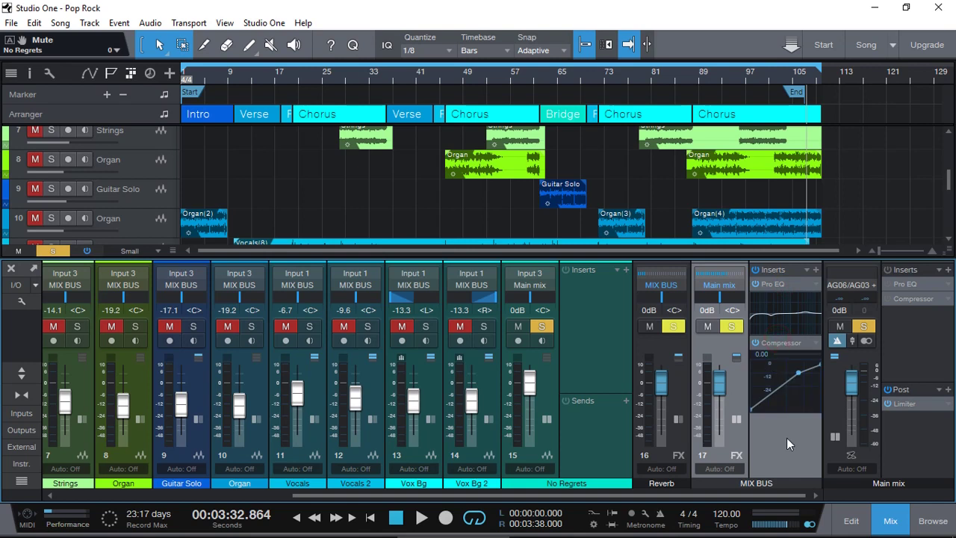